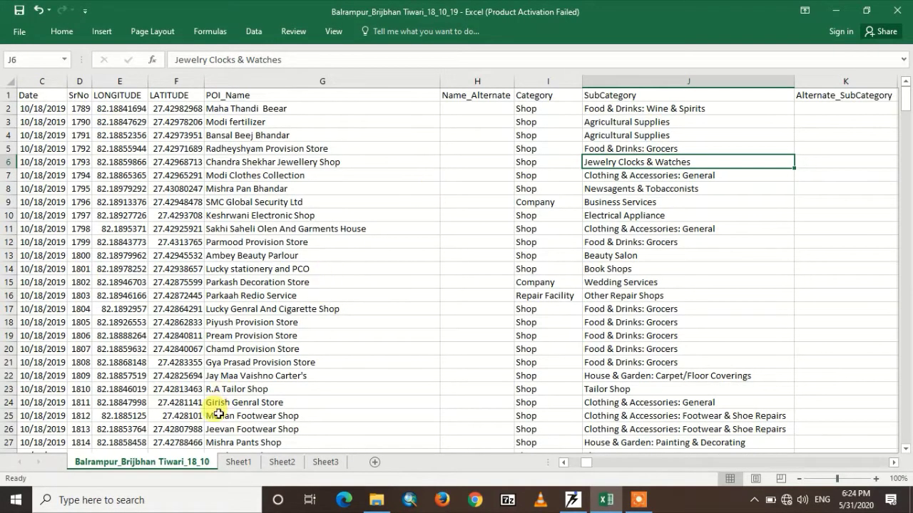
- Compare Sheet1's POI_Name list with the data sheet's SubCategory column J, then select Sheet1 cell B2
{"action": "left_click", "coordinate": [239, 462]}
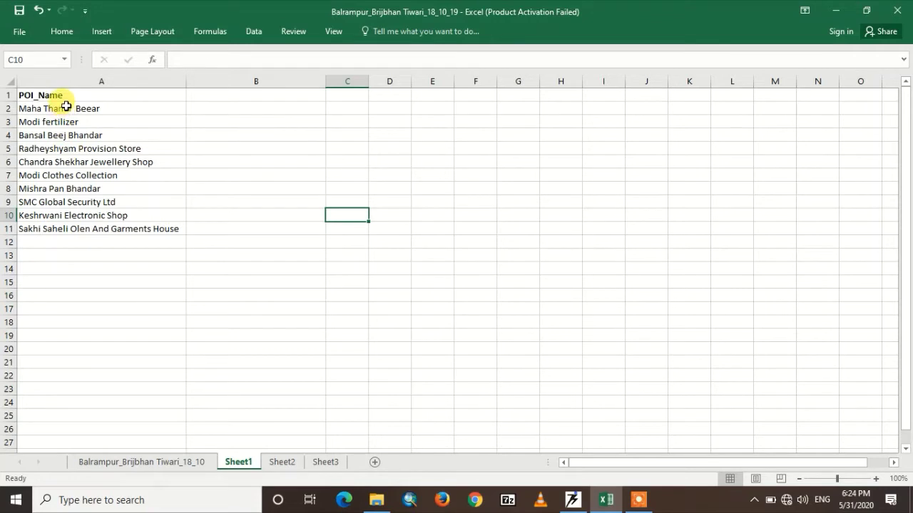
{"action": "left_click", "coordinate": [249, 95]}
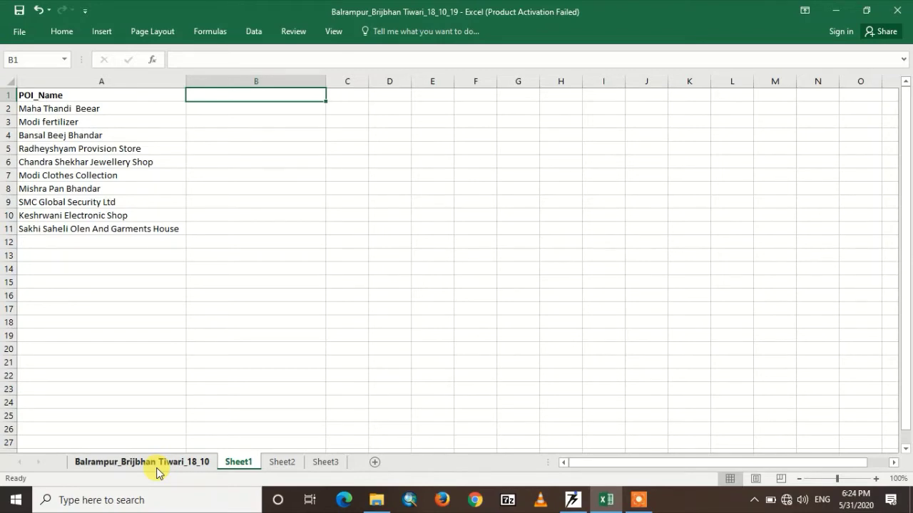
{"action": "left_click", "coordinate": [157, 464]}
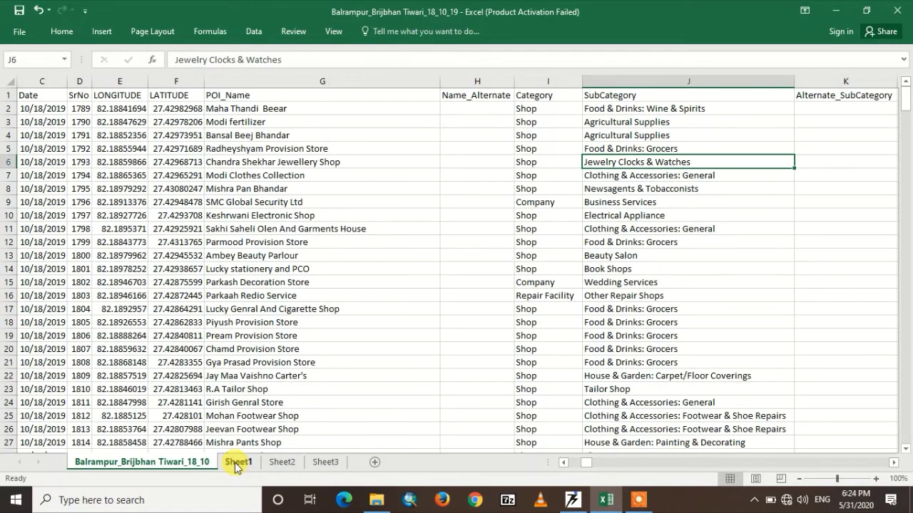
{"action": "left_click", "coordinate": [639, 81]}
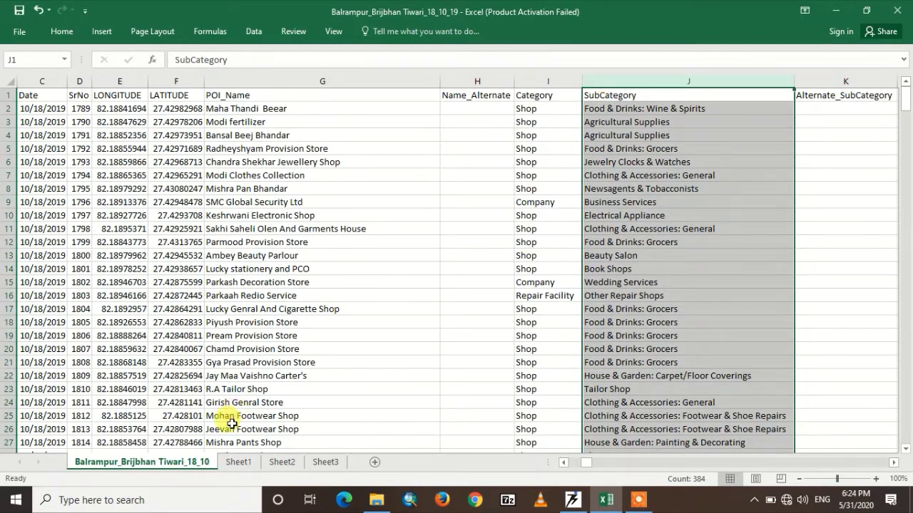
{"action": "left_click", "coordinate": [646, 190]}
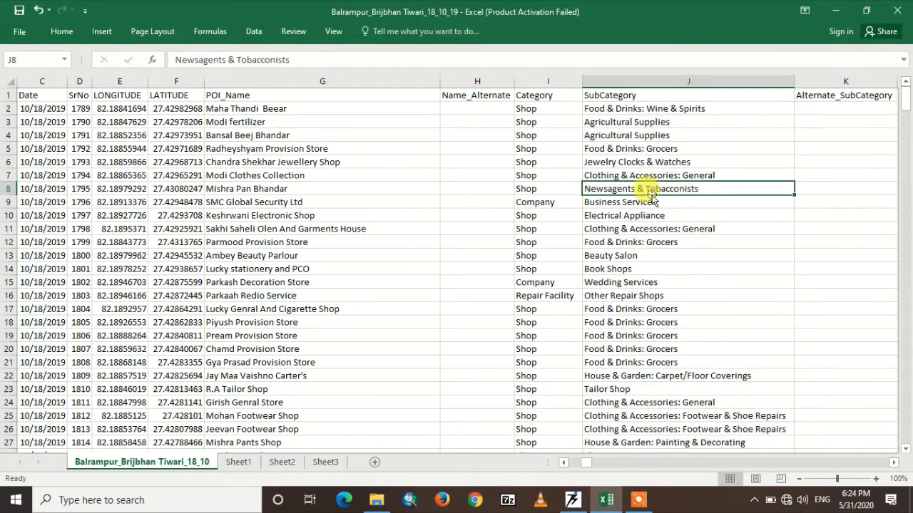
{"action": "left_click", "coordinate": [646, 101]}
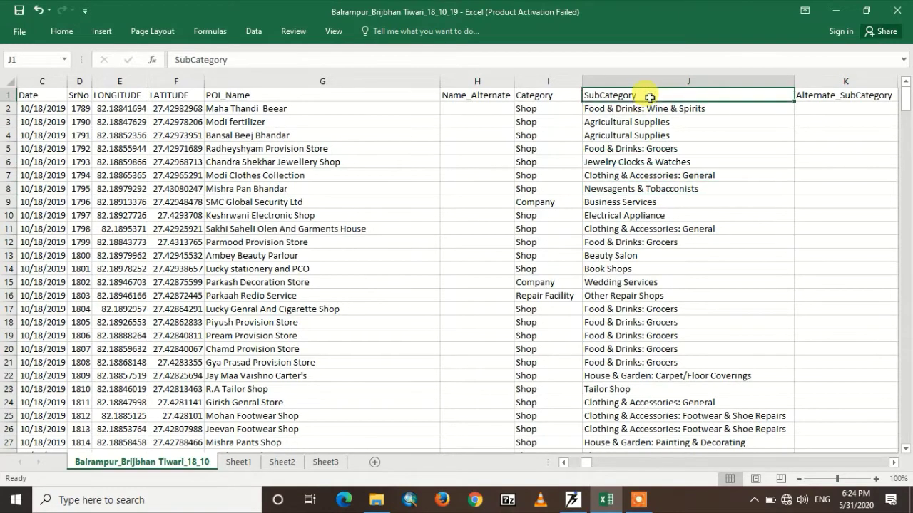
{"action": "left_click", "coordinate": [241, 469]}
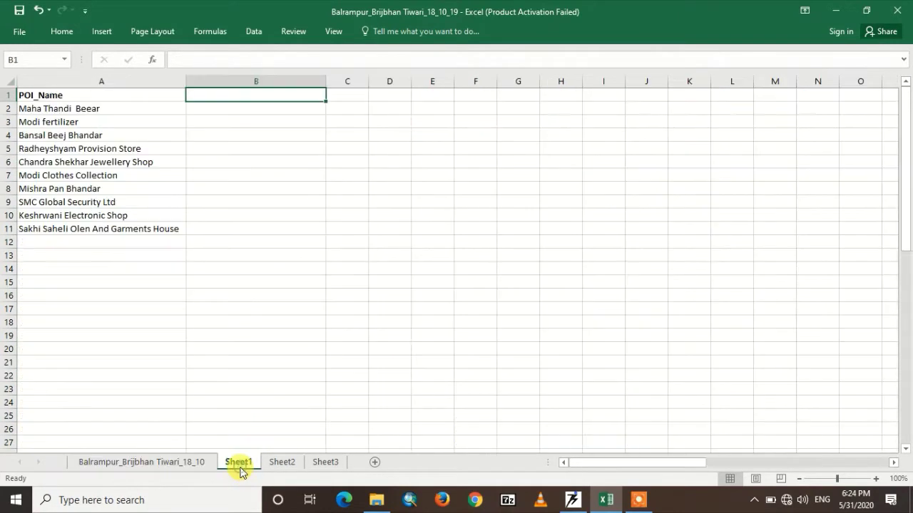
{"action": "left_click", "coordinate": [238, 105]}
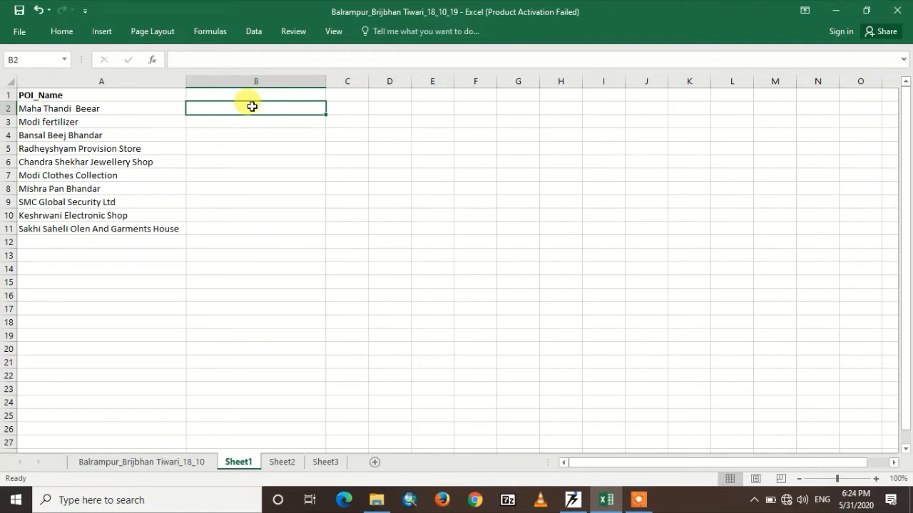
{"action": "type", "text": "="}
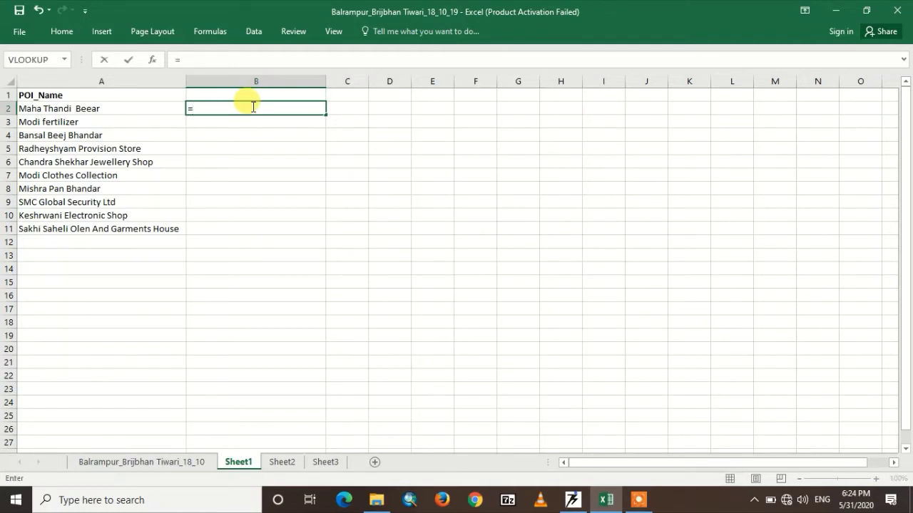
{"action": "type", "text": "v"}
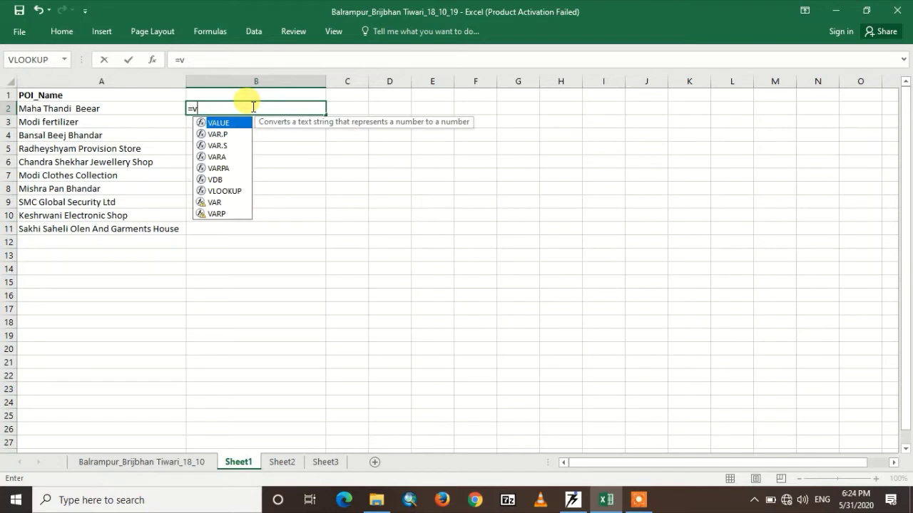
{"action": "type", "text": "lo"}
{"action": "double_click", "coordinate": [230, 124]}
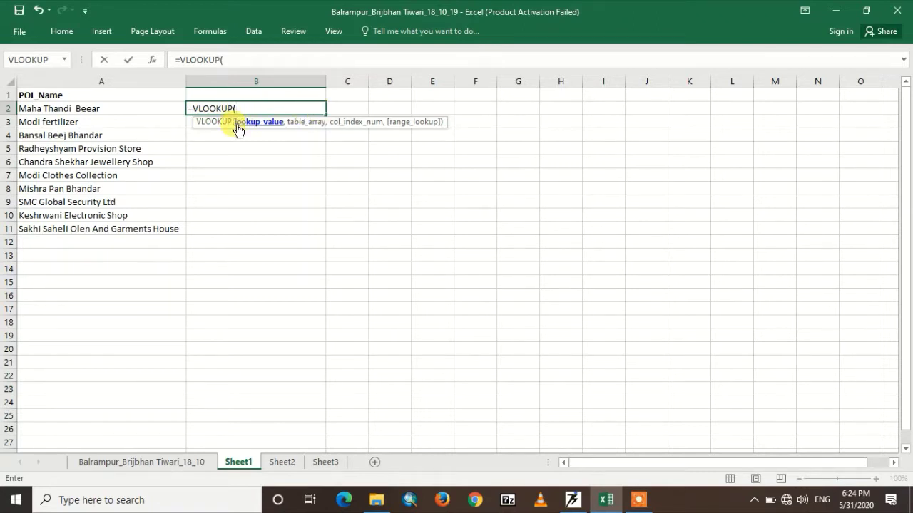
{"action": "left_click", "coordinate": [108, 109]}
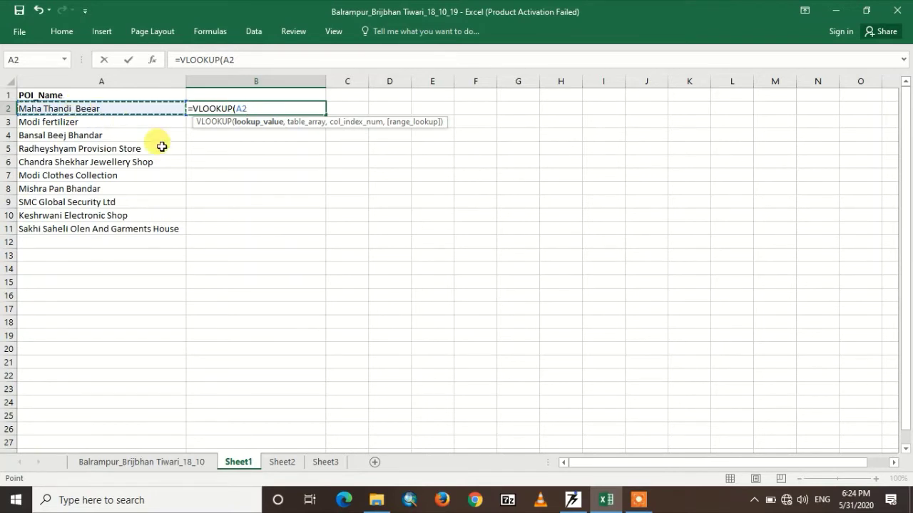
{"action": "type", "text": ","}
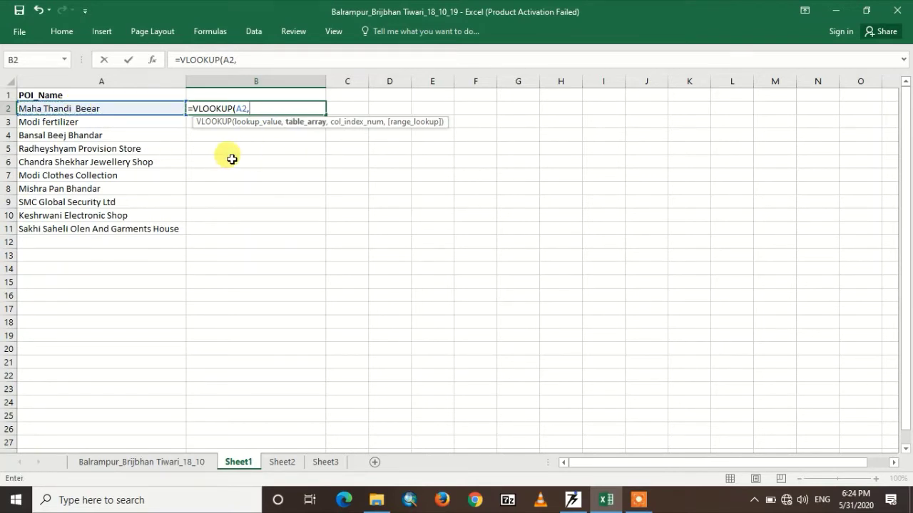
{"action": "left_click", "coordinate": [143, 462]}
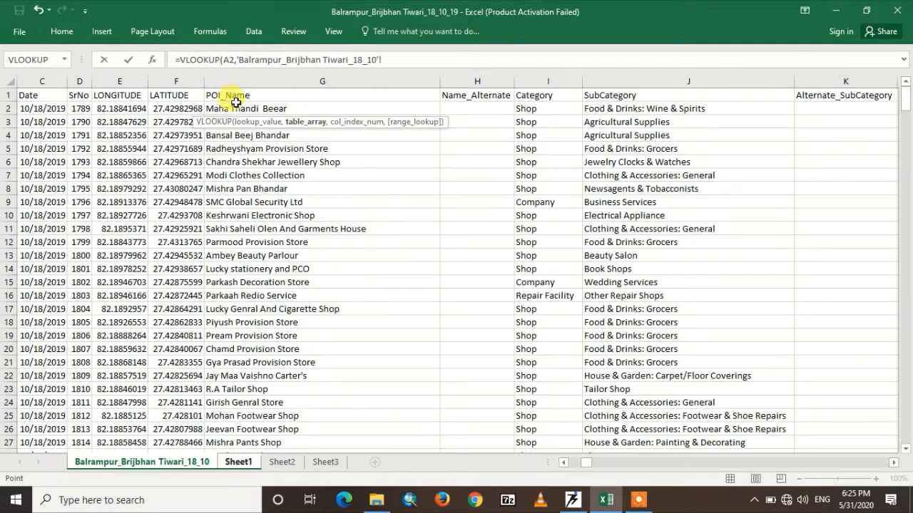
{"action": "left_click_drag", "start_coordinate": [232, 106], "coordinate": [681, 265]}
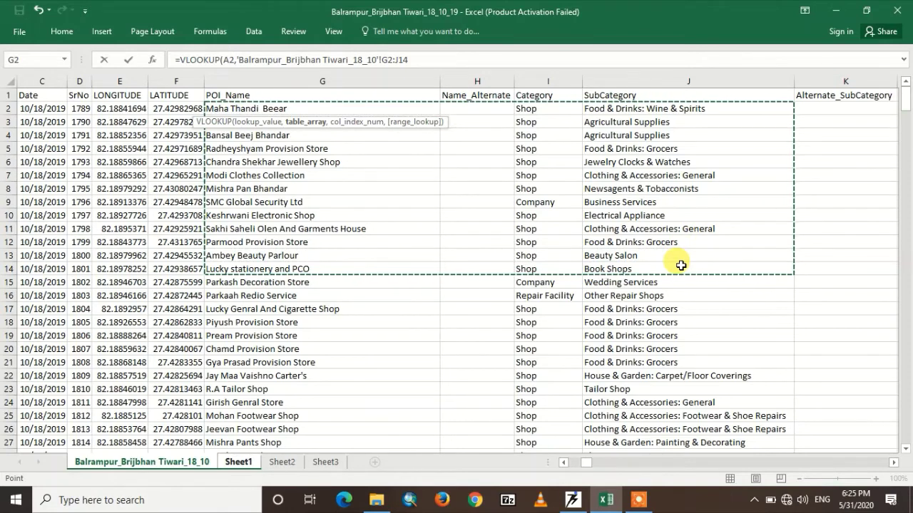
{"action": "left_click", "coordinate": [430, 62]}
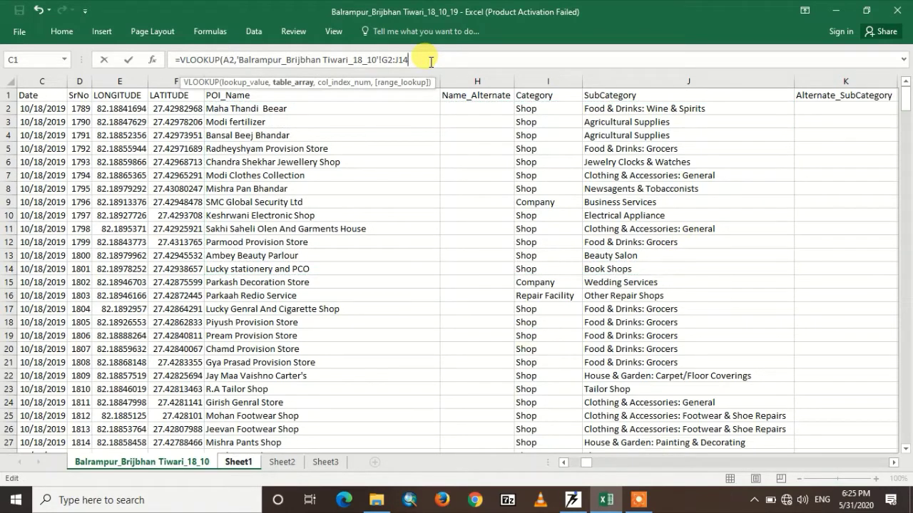
- Complete B2's VLOOKUP with column 4 and exact match 0, returning 'Food & Drinks: Wine & Spirits'
{"action": "type", "text": ",4"}
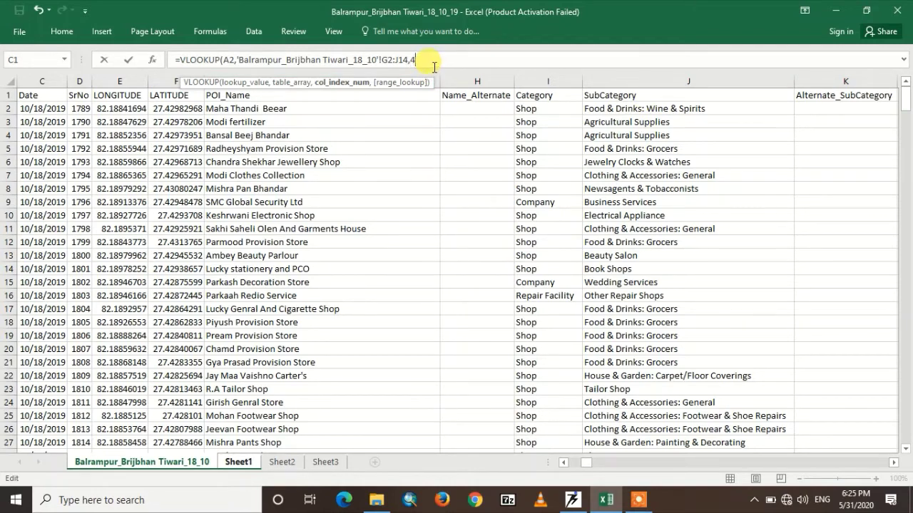
{"action": "type", "text": ",0"}
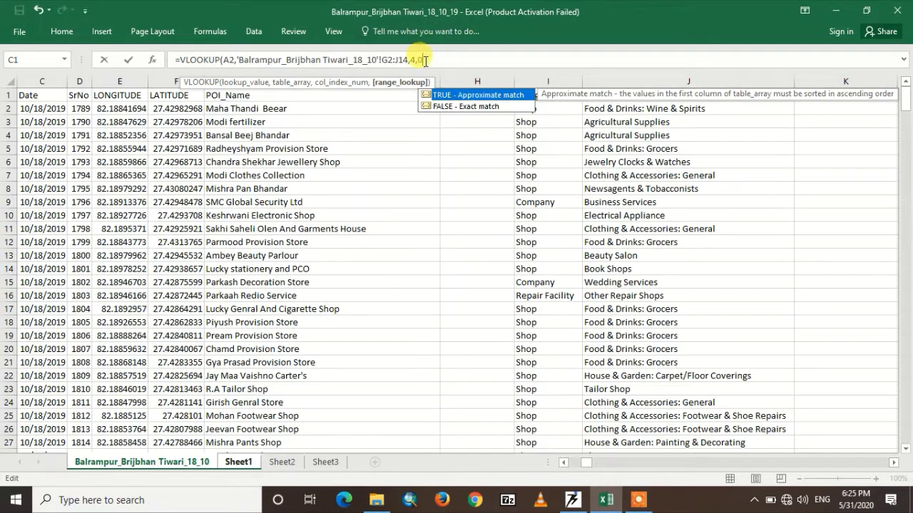
{"action": "type", "text": ")"}
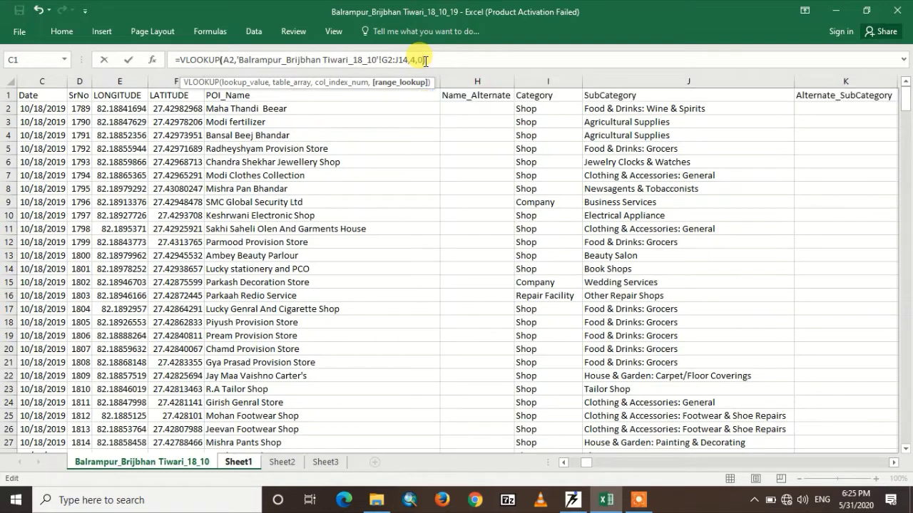
{"action": "key", "text": "Return"}
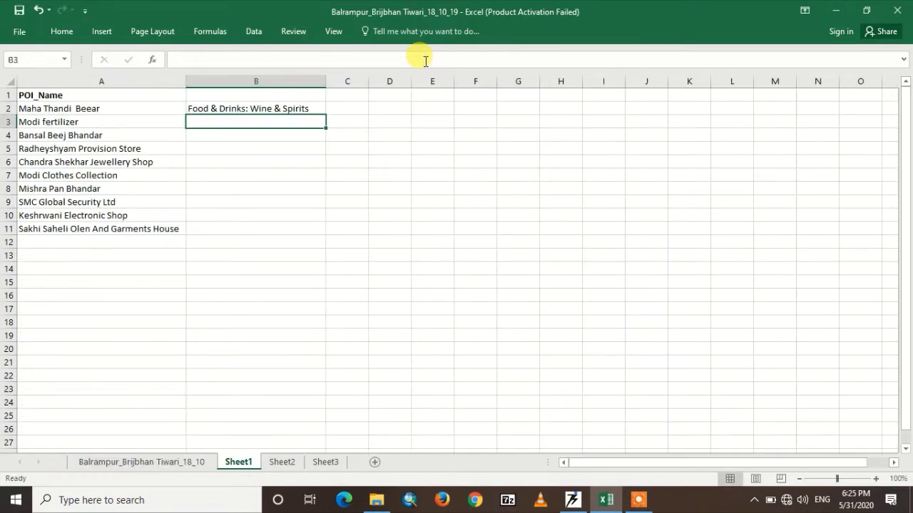
- Copy B2's lookup formula down through B11
{"action": "left_click", "coordinate": [305, 108]}
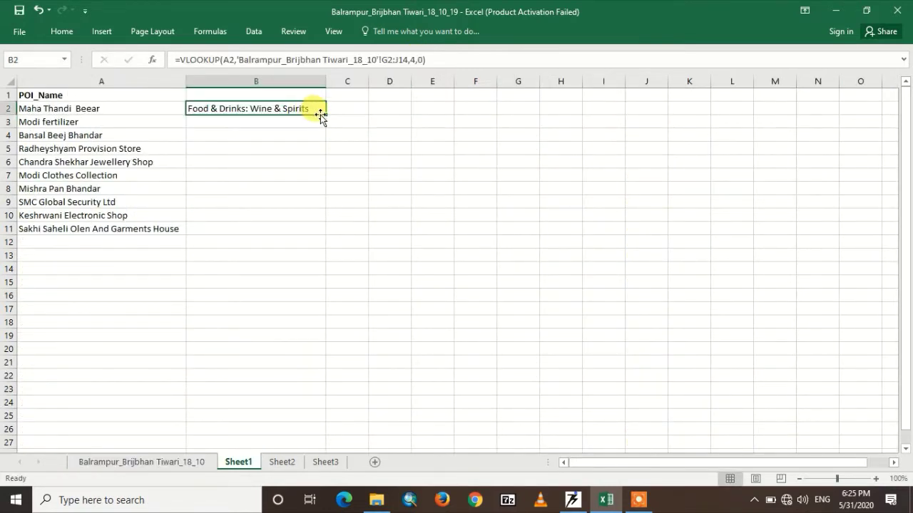
{"action": "double_click", "coordinate": [326, 115]}
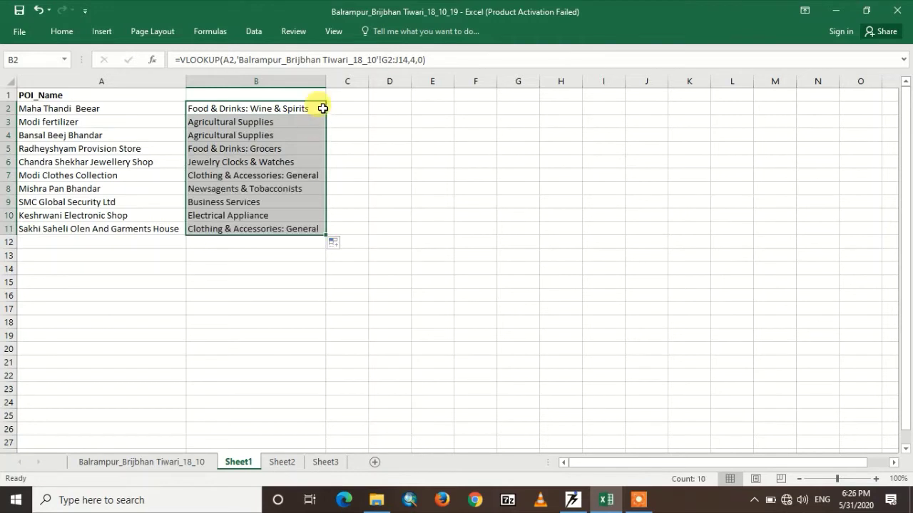
{"action": "left_click", "coordinate": [296, 146]}
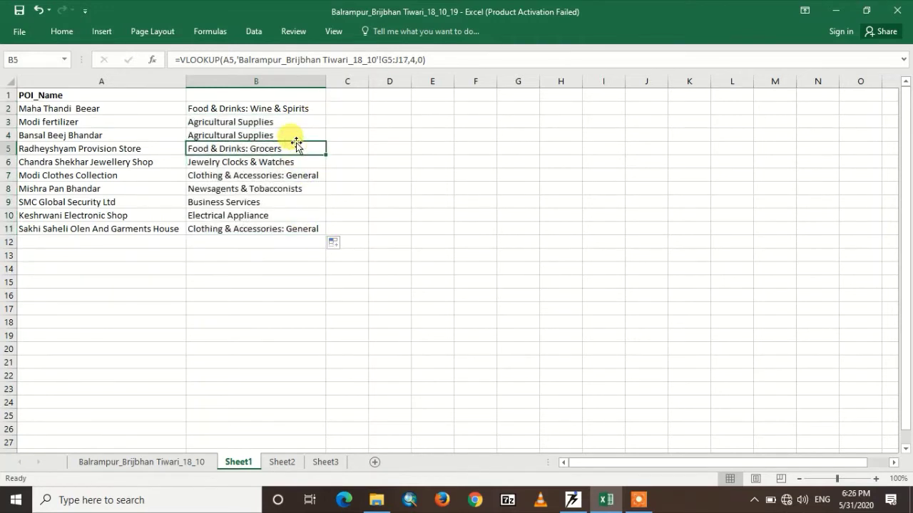
- Review the B2:B11 subcategory results and B6's formula, then move to Sheet2's Name/emp ID list
{"action": "left_click", "coordinate": [270, 109]}
{"action": "left_click", "coordinate": [261, 229], "text": "shift"}
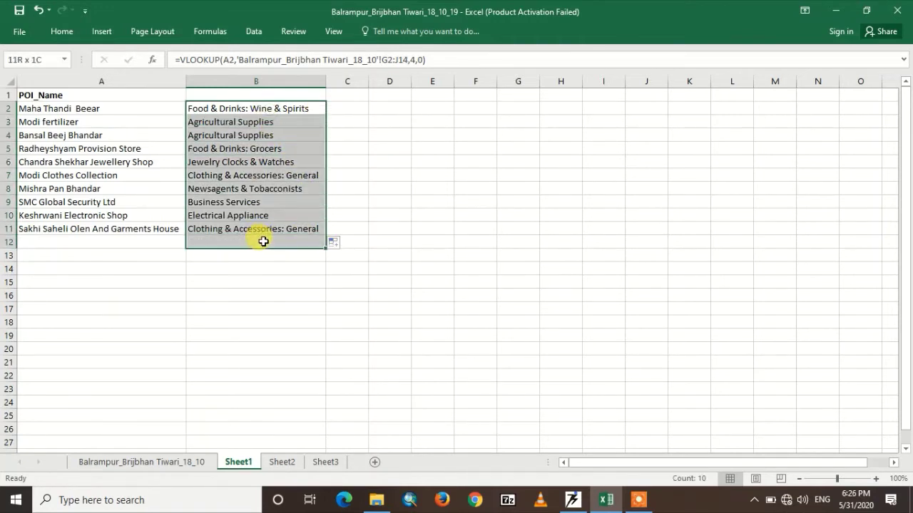
{"action": "left_click", "coordinate": [261, 159]}
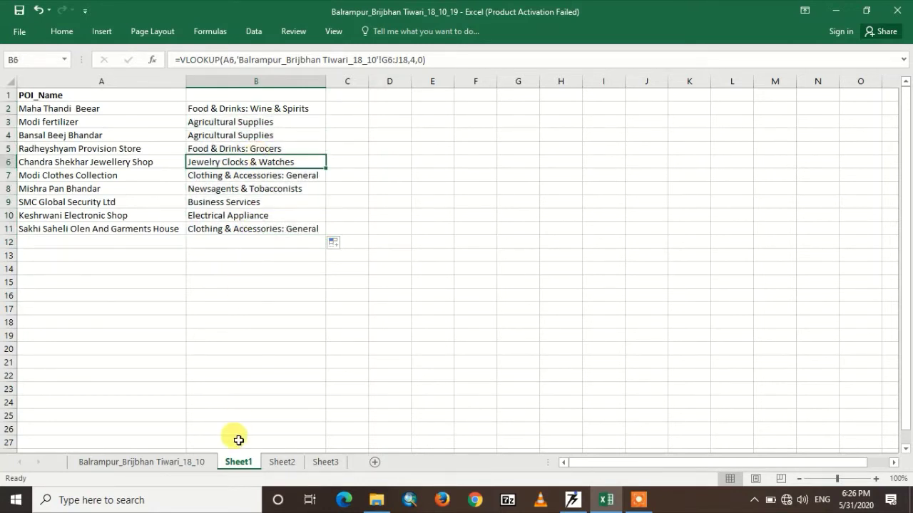
{"action": "left_click", "coordinate": [295, 462]}
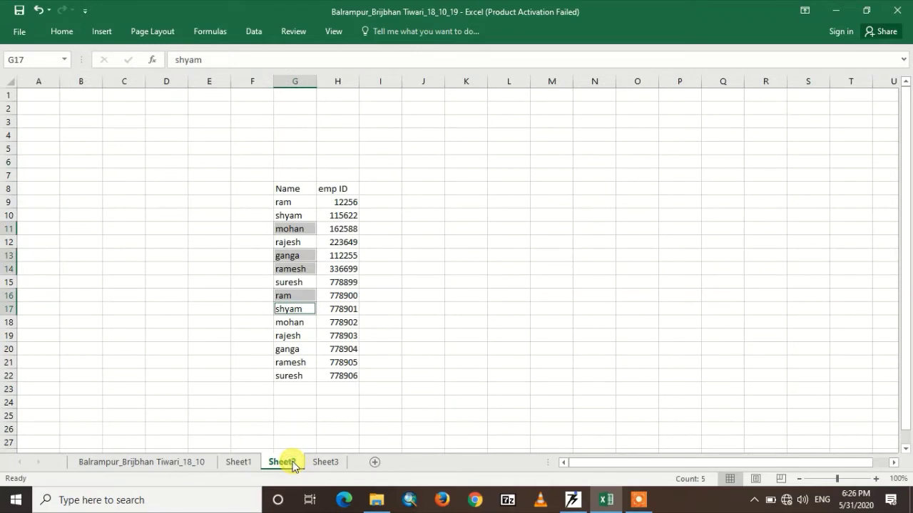
{"action": "left_click", "coordinate": [308, 240]}
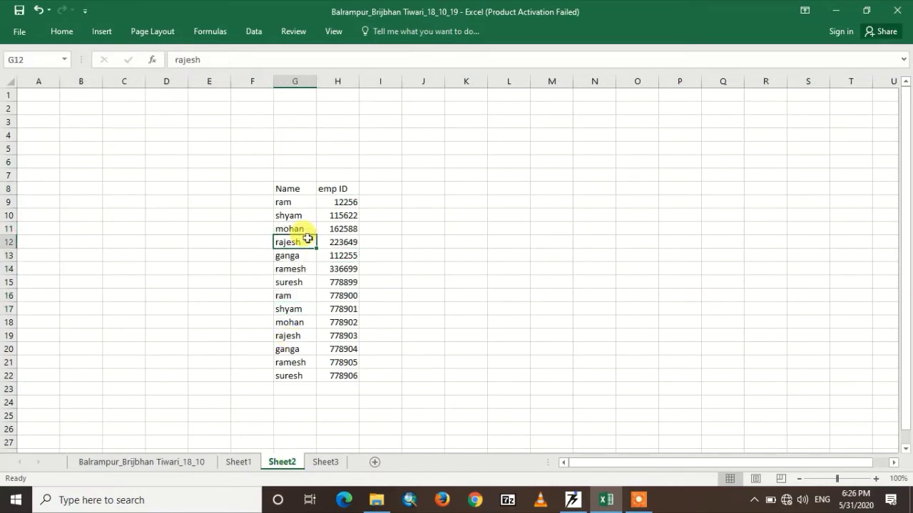
{"action": "left_click_drag", "start_coordinate": [285, 189], "coordinate": [379, 211]}
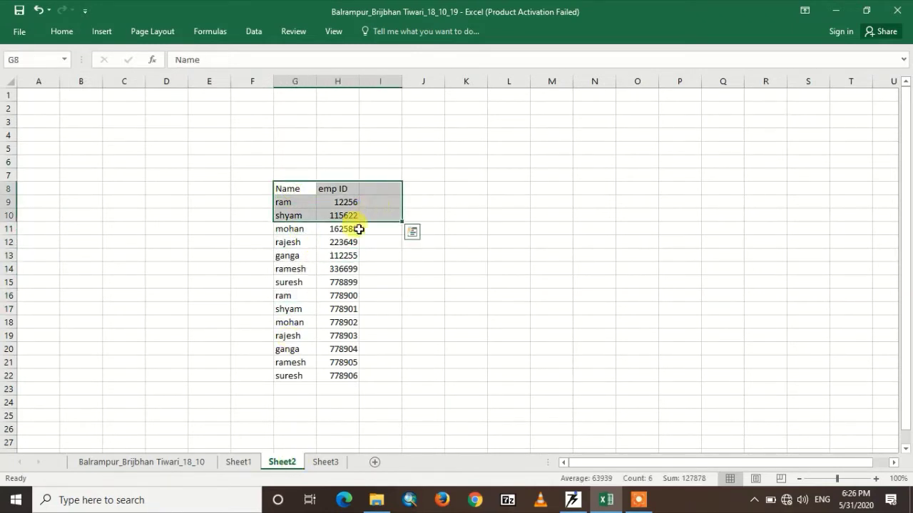
{"action": "left_click", "coordinate": [357, 229]}
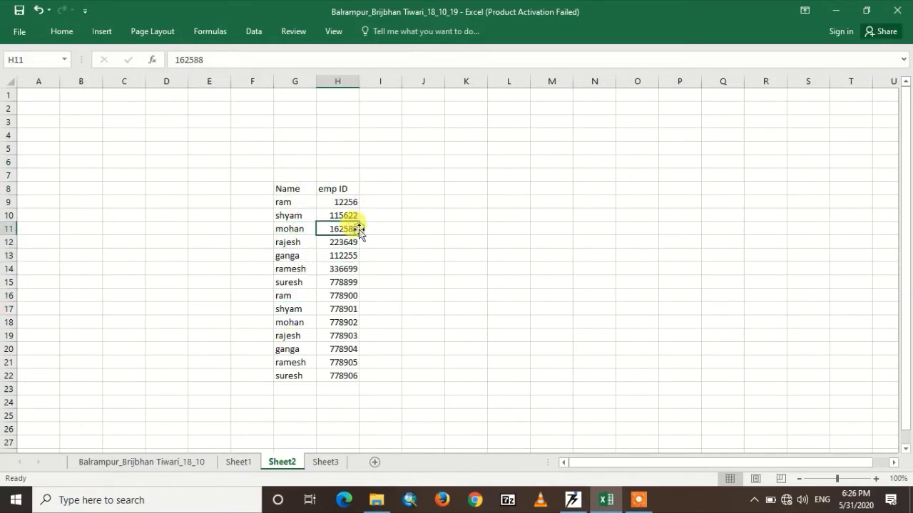
{"action": "left_click", "coordinate": [327, 463]}
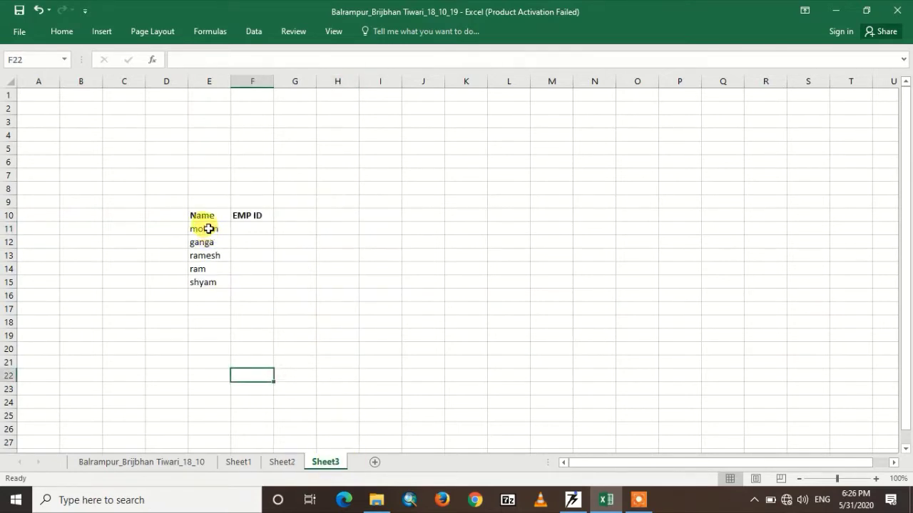
{"action": "left_click_drag", "start_coordinate": [208, 228], "coordinate": [209, 281]}
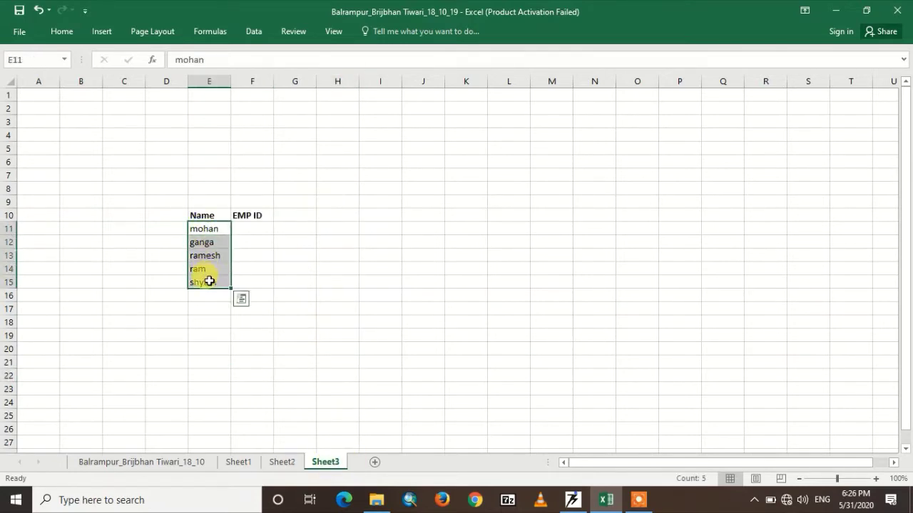
{"action": "left_click_drag", "start_coordinate": [254, 228], "coordinate": [254, 280]}
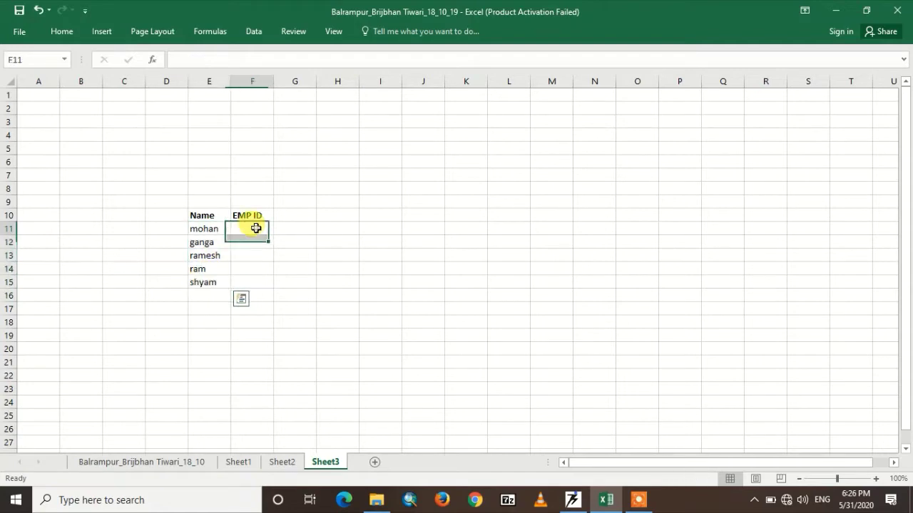
{"action": "left_click", "coordinate": [254, 280]}
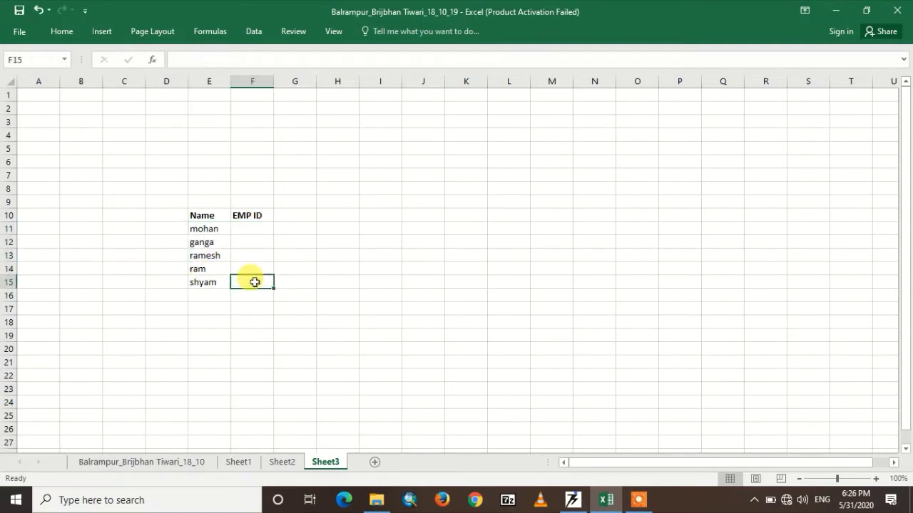
{"action": "left_click", "coordinate": [210, 238]}
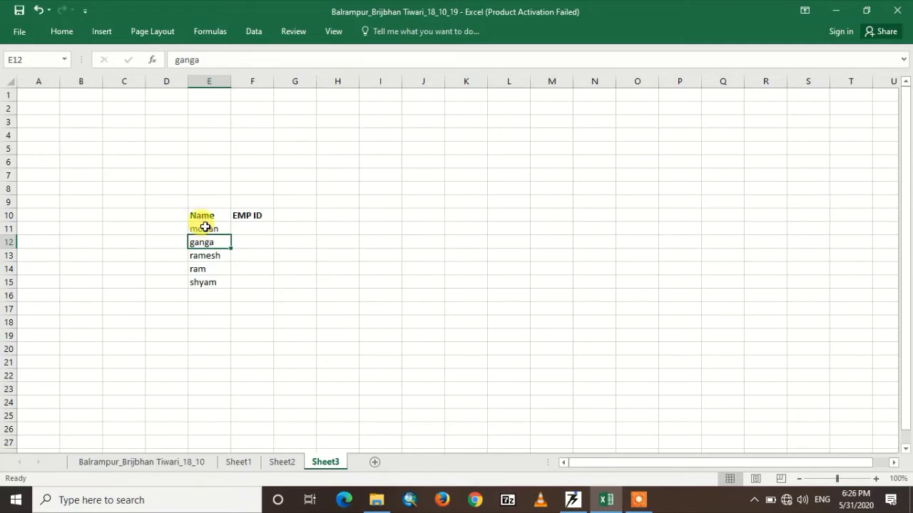
{"action": "left_click", "coordinate": [205, 227]}
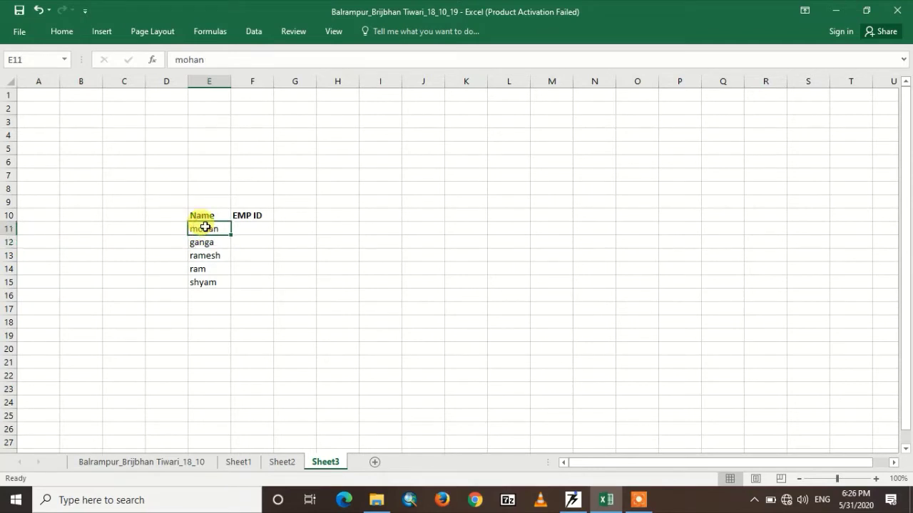
{"action": "key", "text": "ctrl+c"}
{"action": "left_click", "coordinate": [283, 460]}
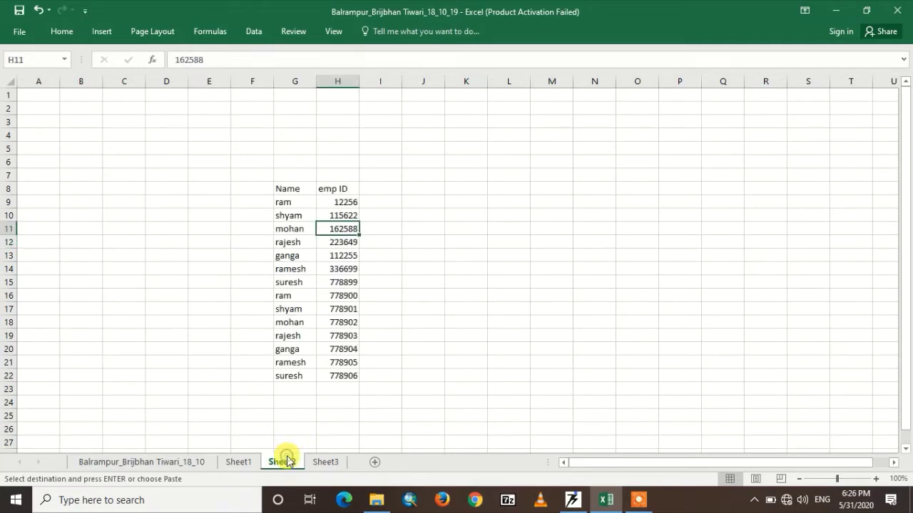
{"action": "key", "text": "ctrl+f"}
{"action": "type", "text": "mohan"}
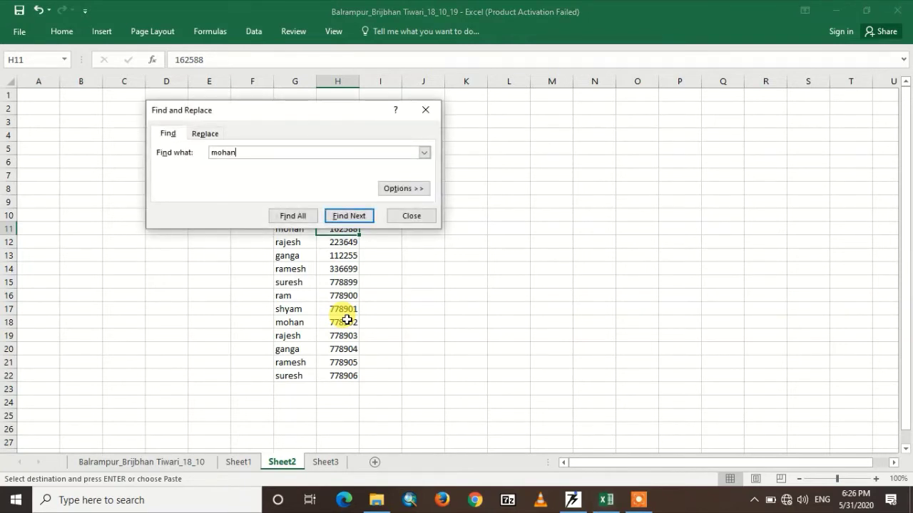
{"action": "key", "text": "Return"}
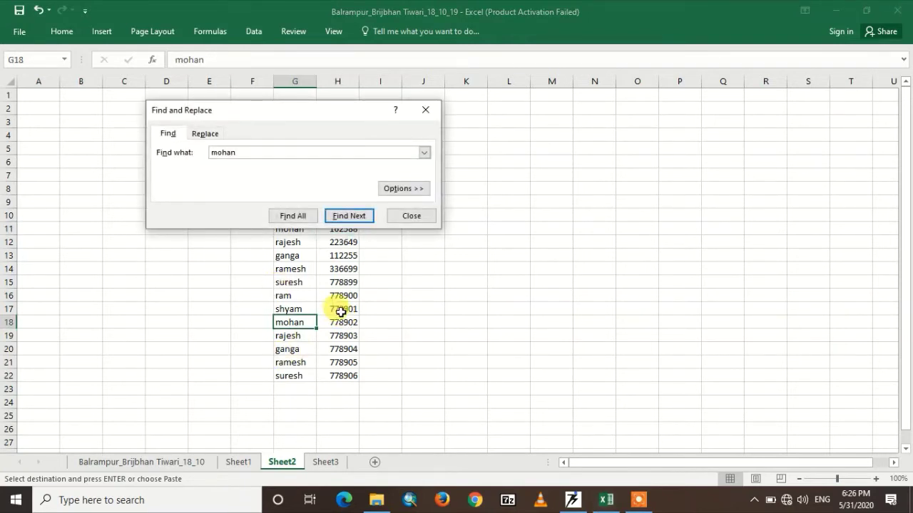
{"action": "left_click", "coordinate": [342, 320]}
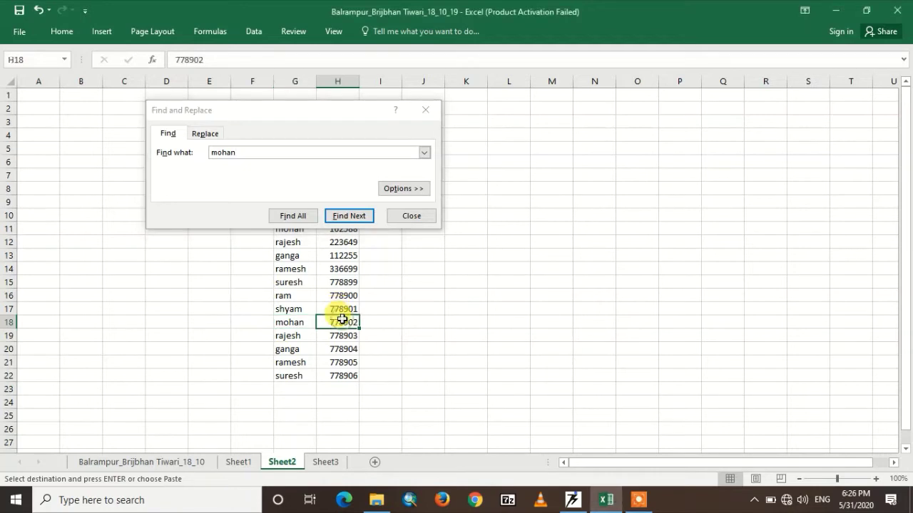
{"action": "left_click", "coordinate": [425, 110]}
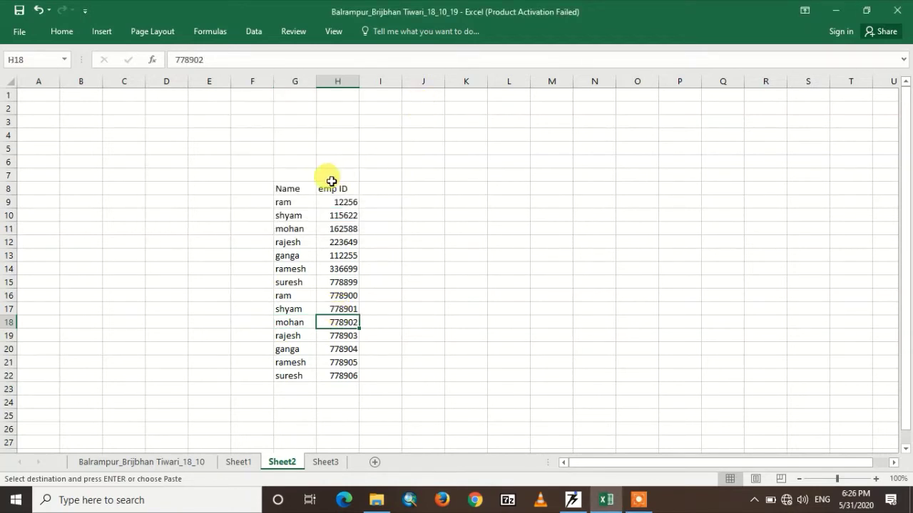
{"action": "left_click_drag", "start_coordinate": [277, 192], "coordinate": [341, 380]}
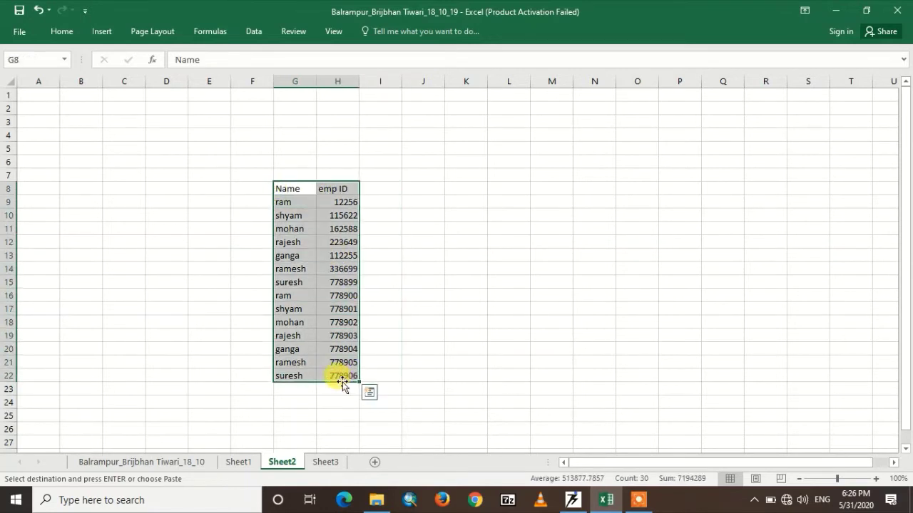
{"action": "left_click", "coordinate": [336, 362]}
{"action": "left_click", "coordinate": [330, 243]}
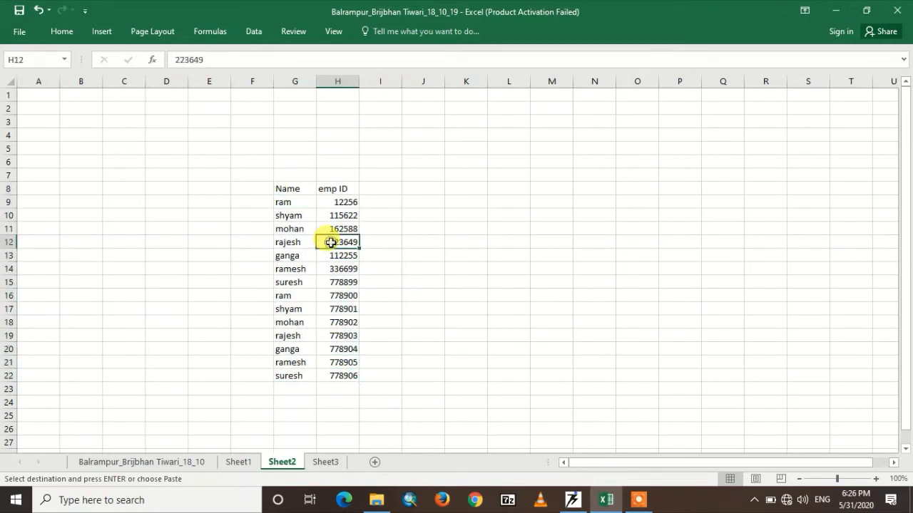
{"action": "left_click_drag", "start_coordinate": [289, 187], "coordinate": [335, 370]}
{"action": "left_click", "coordinate": [329, 303]}
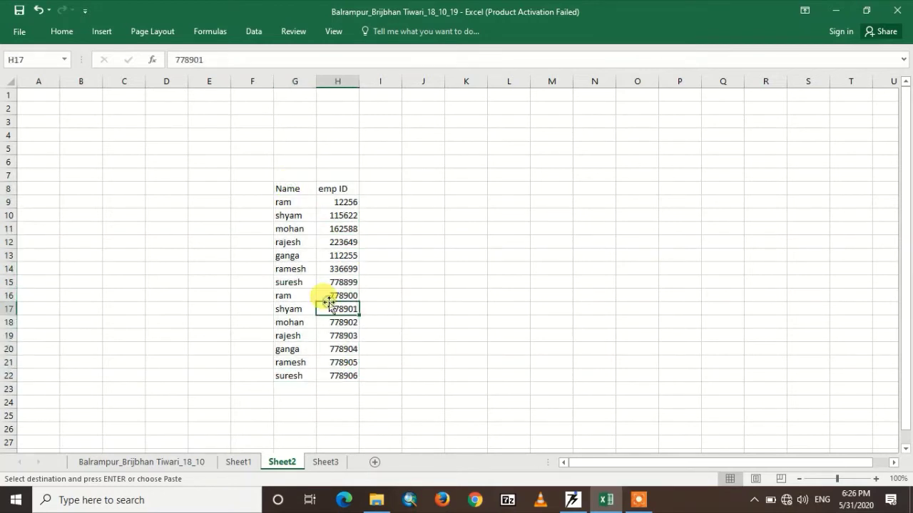
{"action": "double_click", "coordinate": [294, 189]}
{"action": "key", "text": "Return"}
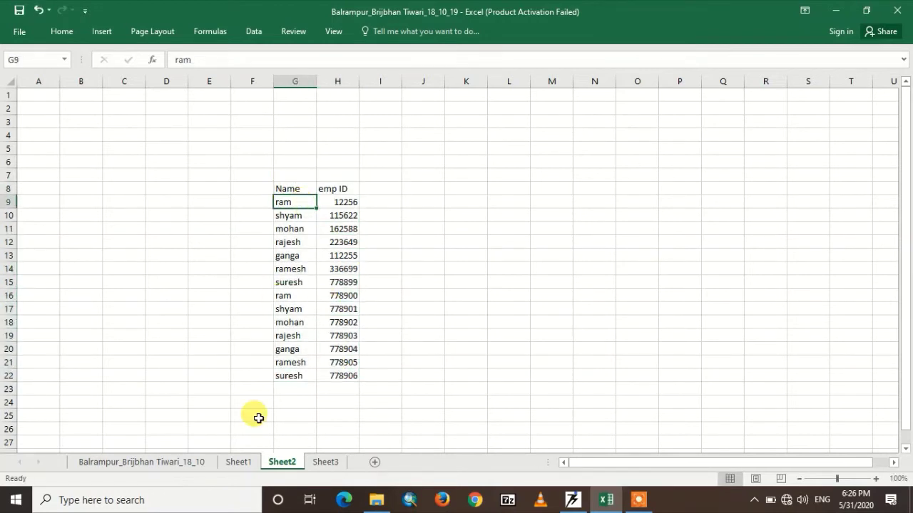
- Enter =VLOOKUP(E11,Sheet2!G8:H22,2,0) in Sheet3's F11
{"action": "left_click", "coordinate": [325, 462]}
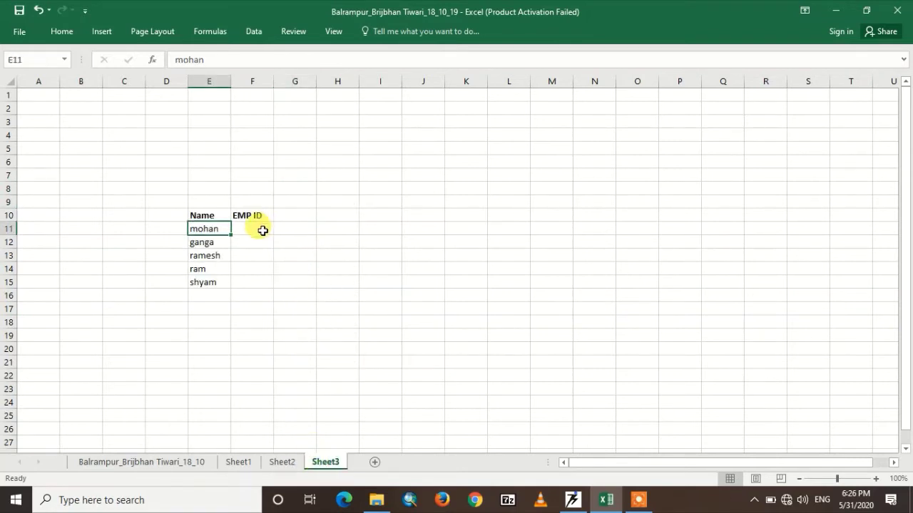
{"action": "left_click", "coordinate": [262, 230]}
{"action": "type", "text": "="}
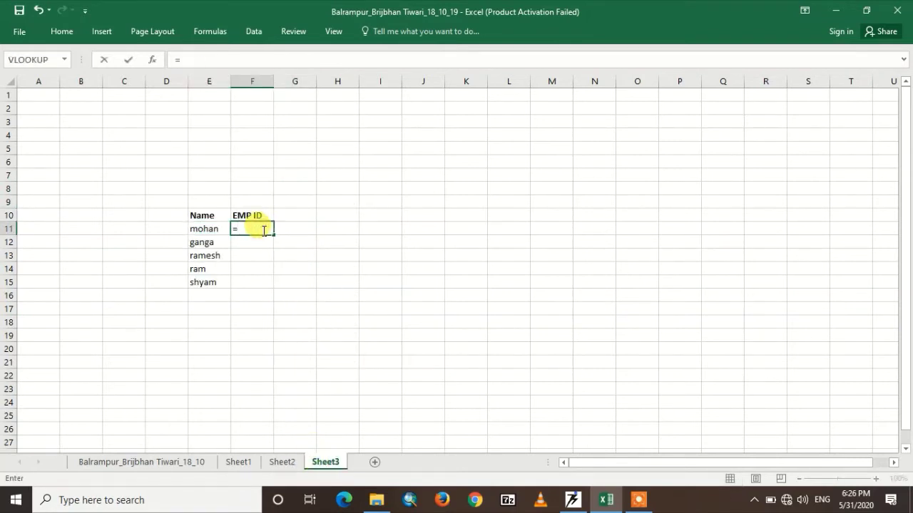
{"action": "type", "text": "vlo"}
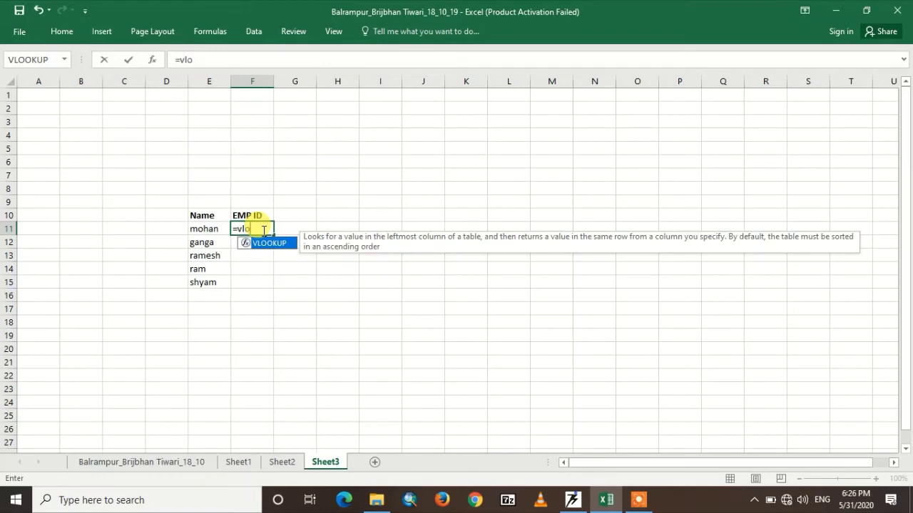
{"action": "double_click", "coordinate": [266, 244]}
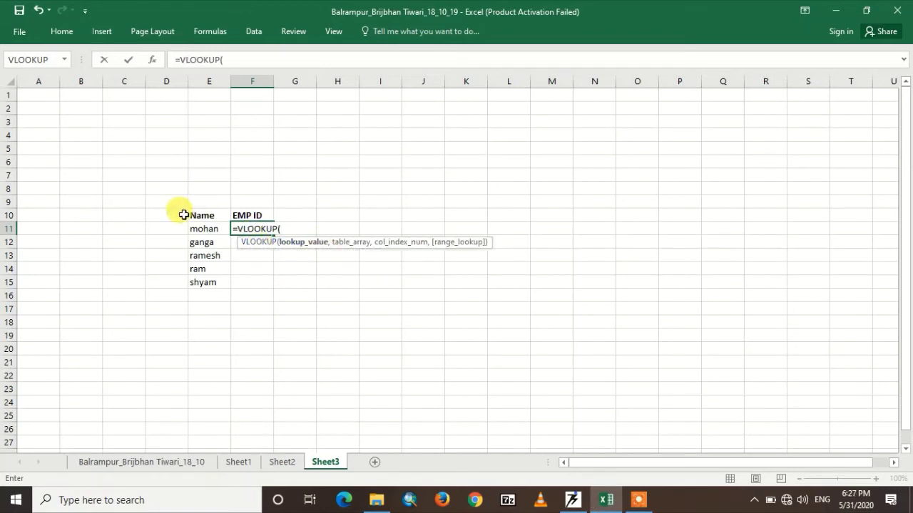
{"action": "left_click", "coordinate": [202, 229]}
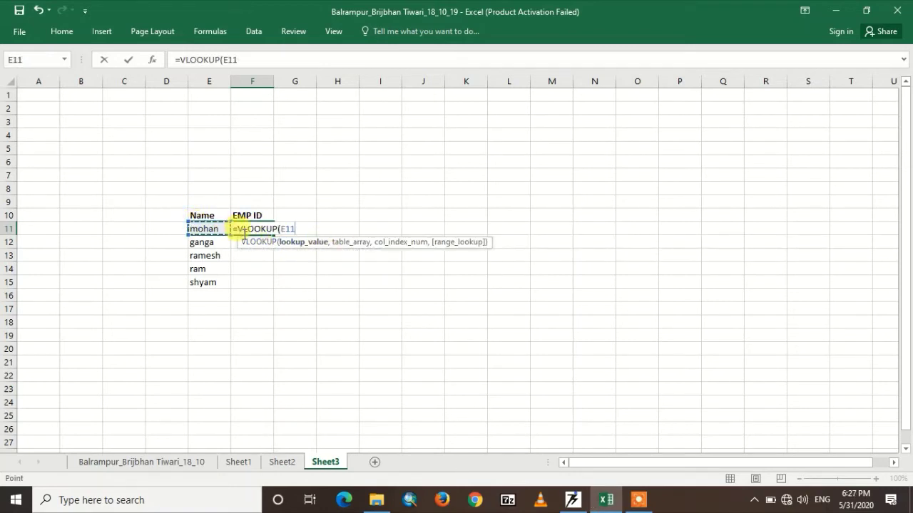
{"action": "type", "text": ","}
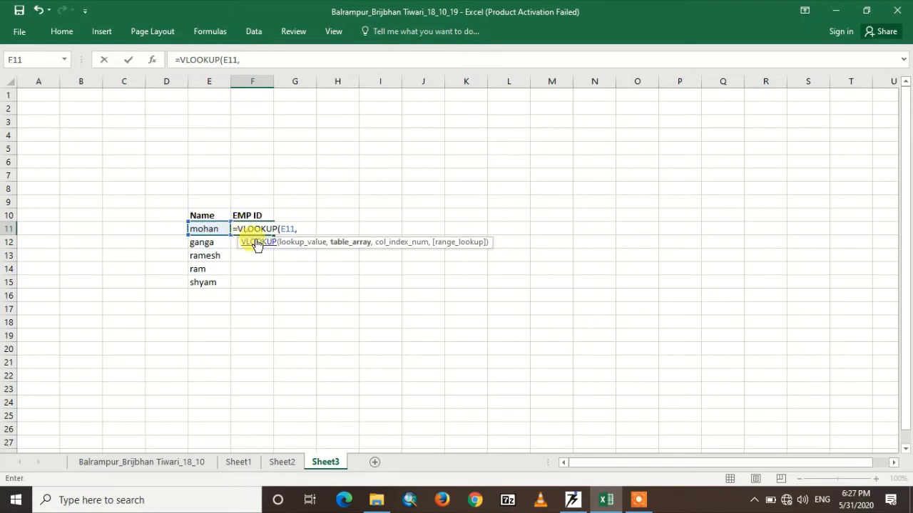
{"action": "left_click", "coordinate": [281, 462]}
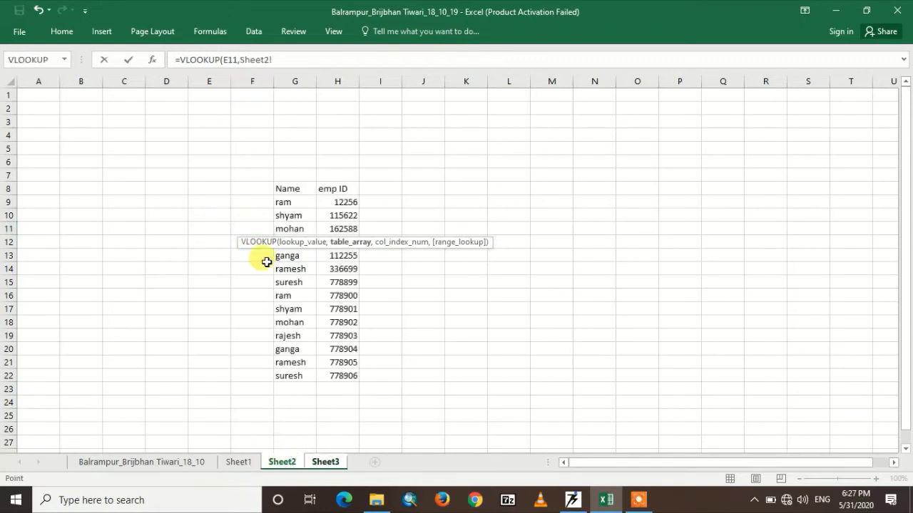
{"action": "left_click_drag", "start_coordinate": [275, 188], "coordinate": [350, 376]}
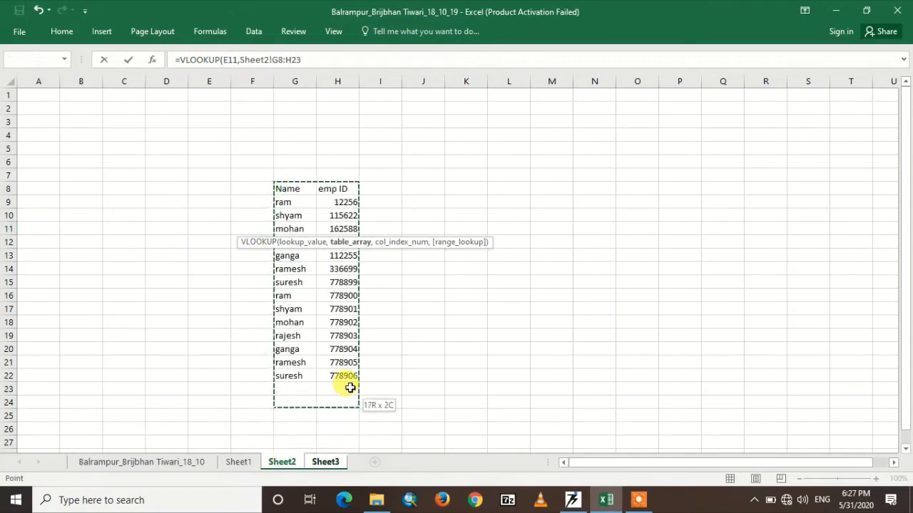
{"action": "type", "text": ","}
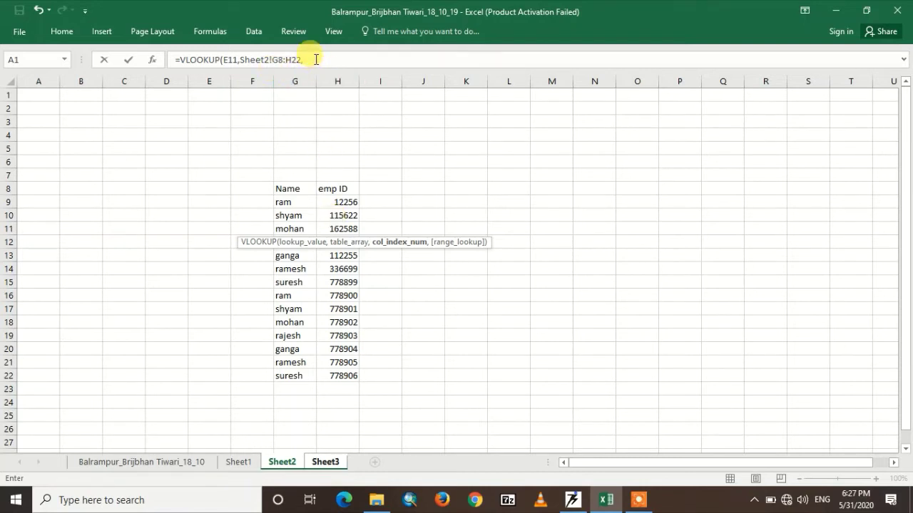
{"action": "left_click", "coordinate": [315, 59]}
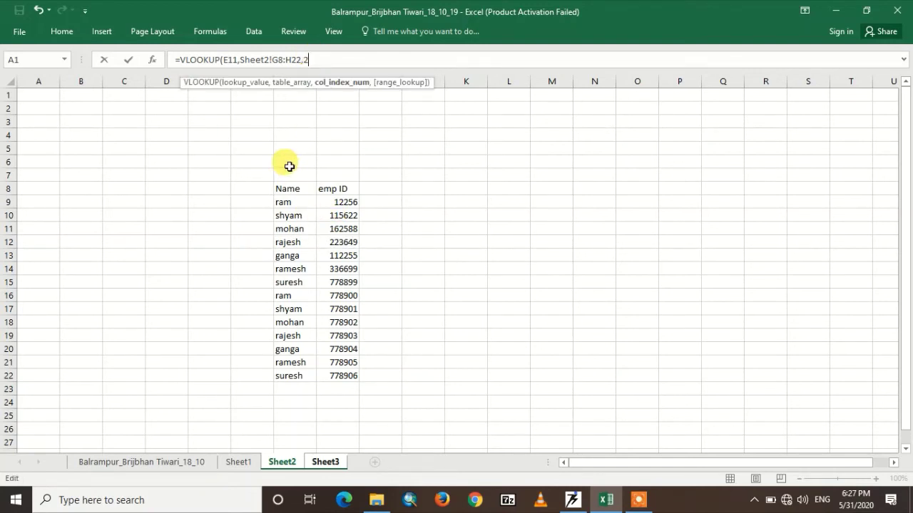
{"action": "type", "text": ",0"}
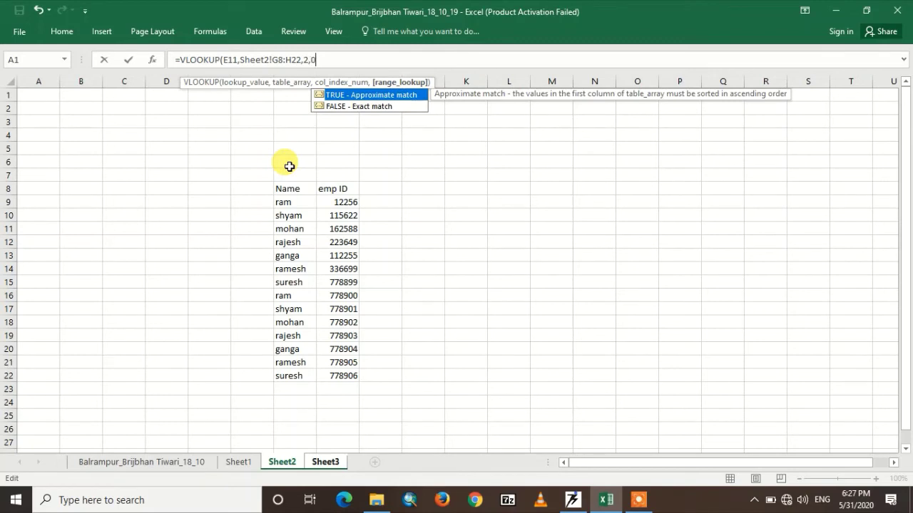
{"action": "type", "text": ")"}
{"action": "key", "text": "Return"}
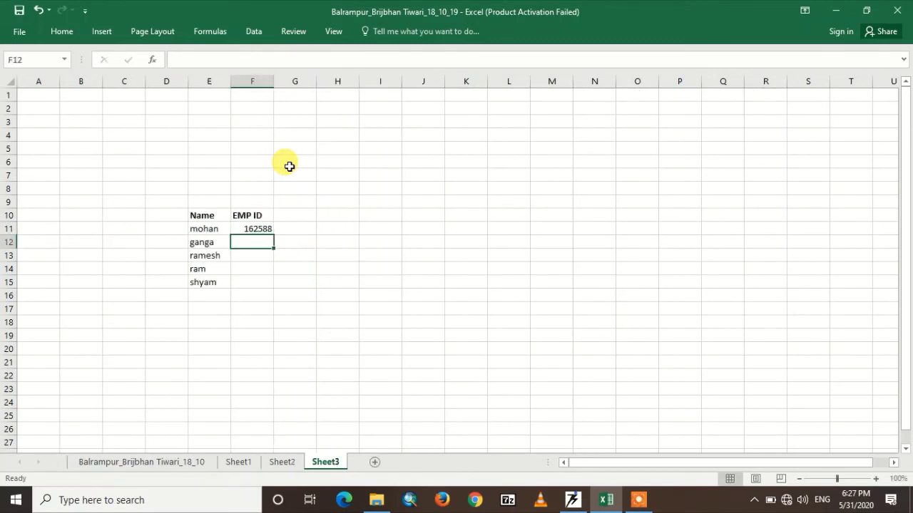
- Fill the EMP ID lookup down from F11 to F15 and check F13's formula
{"action": "left_click", "coordinate": [258, 225]}
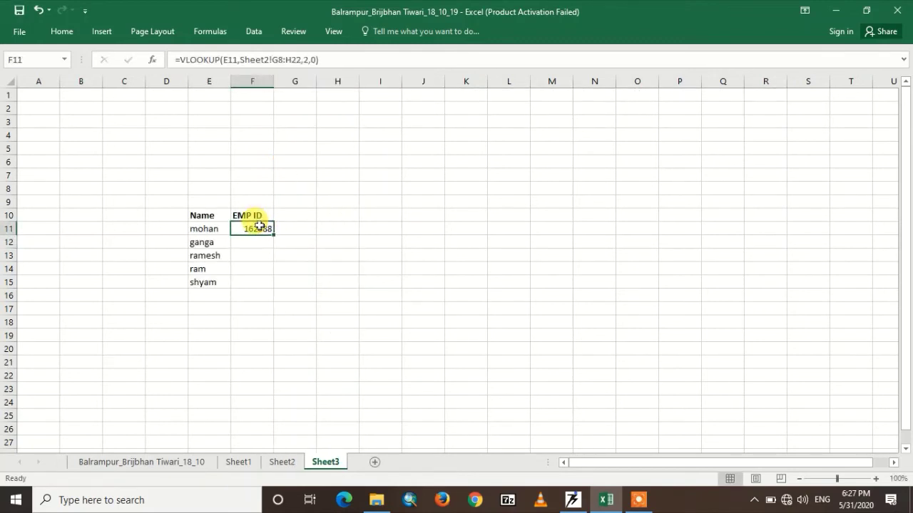
{"action": "left_click_drag", "start_coordinate": [273, 234], "coordinate": [262, 288]}
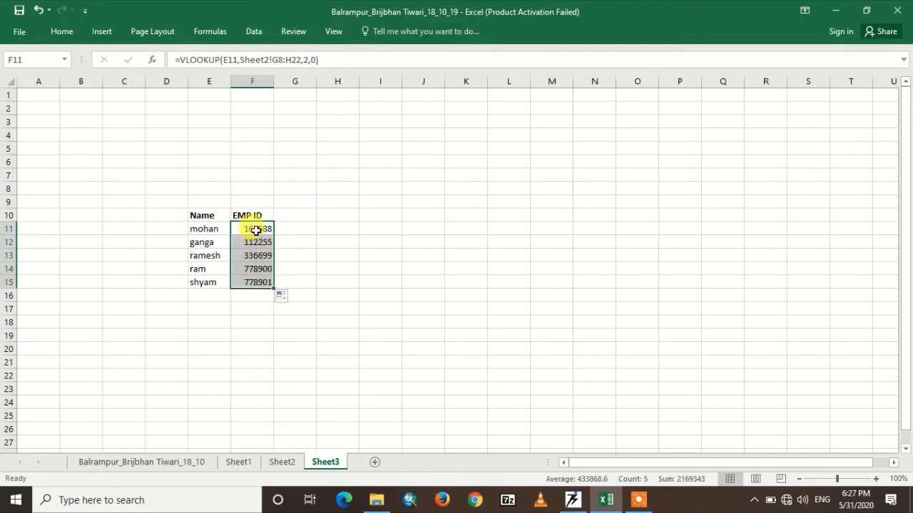
{"action": "left_click_drag", "start_coordinate": [253, 229], "coordinate": [258, 284]}
{"action": "left_click", "coordinate": [258, 284]}
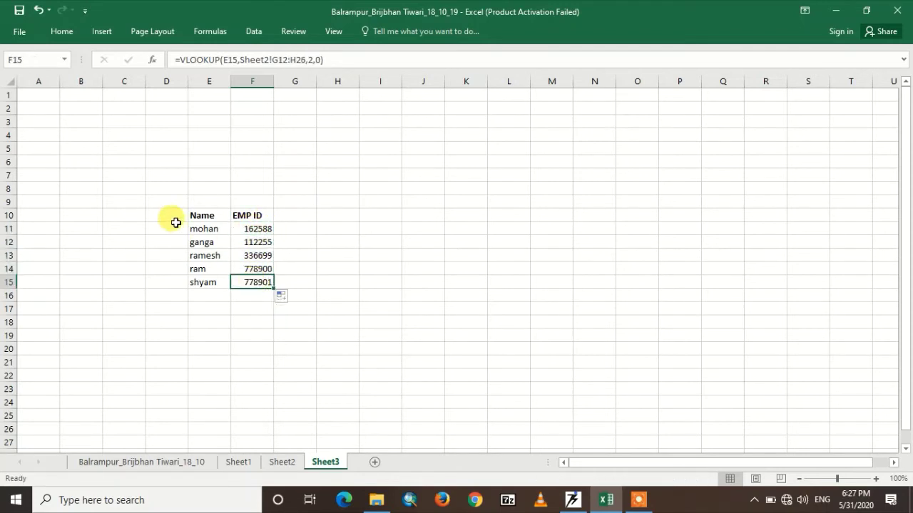
{"action": "mouse_move", "coordinate": [178, 224]}
{"action": "left_mouse_down"}
{"action": "mouse_move", "coordinate": [239, 245]}
{"action": "mouse_move", "coordinate": [257, 287]}
{"action": "left_mouse_up"}
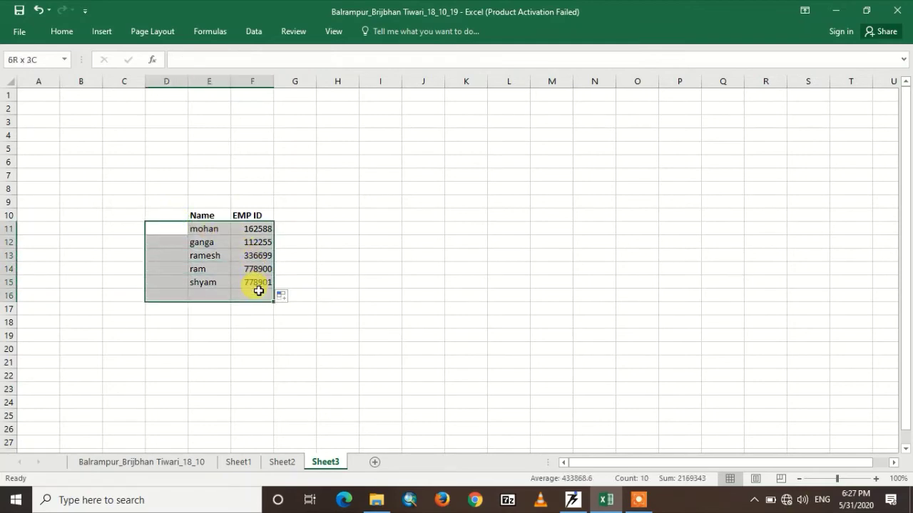
{"action": "left_click", "coordinate": [261, 255]}
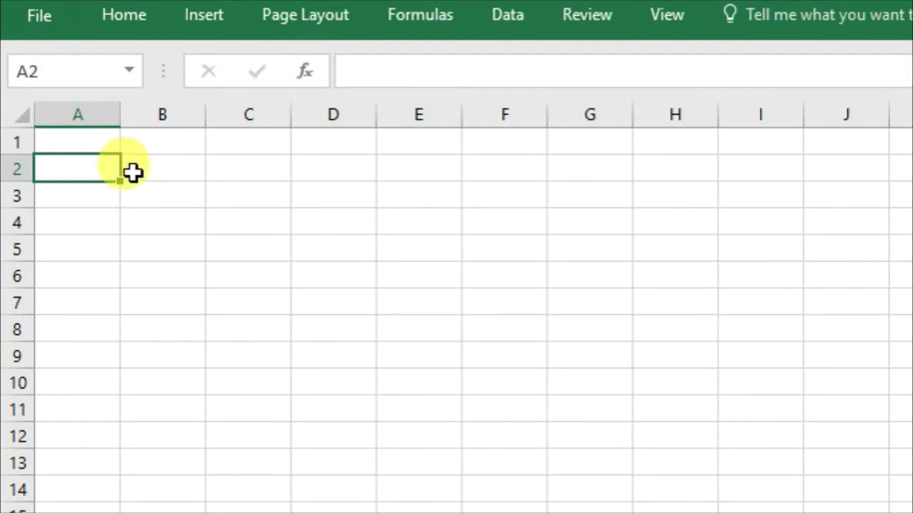
{"action": "left_click", "coordinate": [89, 147]}
{"action": "left_click_drag", "start_coordinate": [88, 147], "coordinate": [516, 361]}
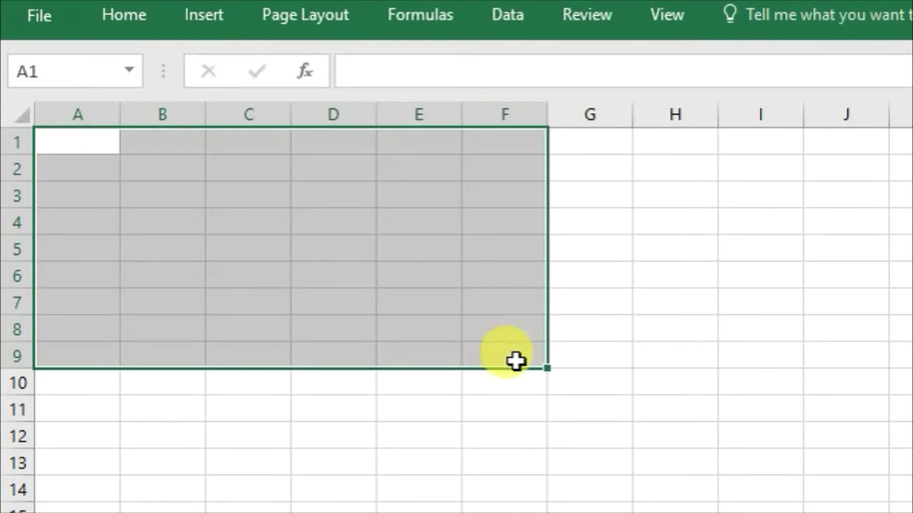
{"action": "left_click", "coordinate": [104, 156]}
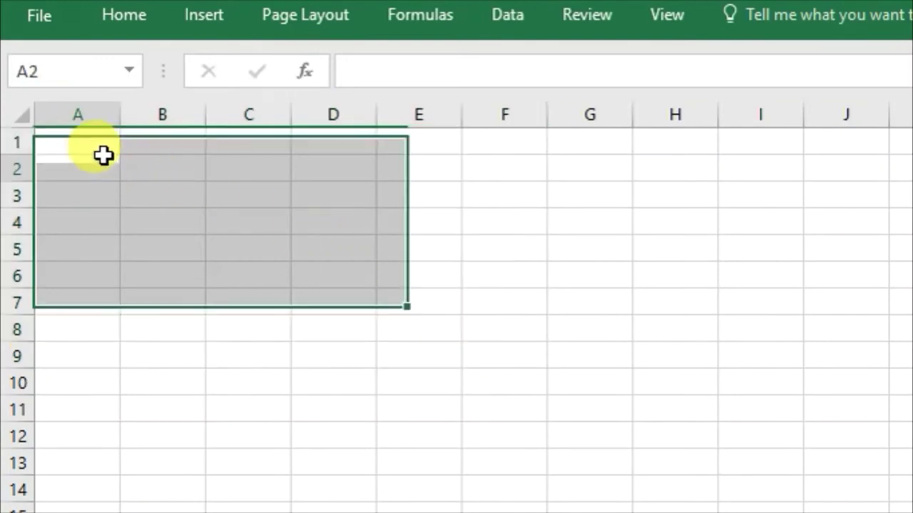
{"action": "left_click_drag", "start_coordinate": [103, 155], "coordinate": [164, 189]}
{"action": "left_click", "coordinate": [89, 147]}
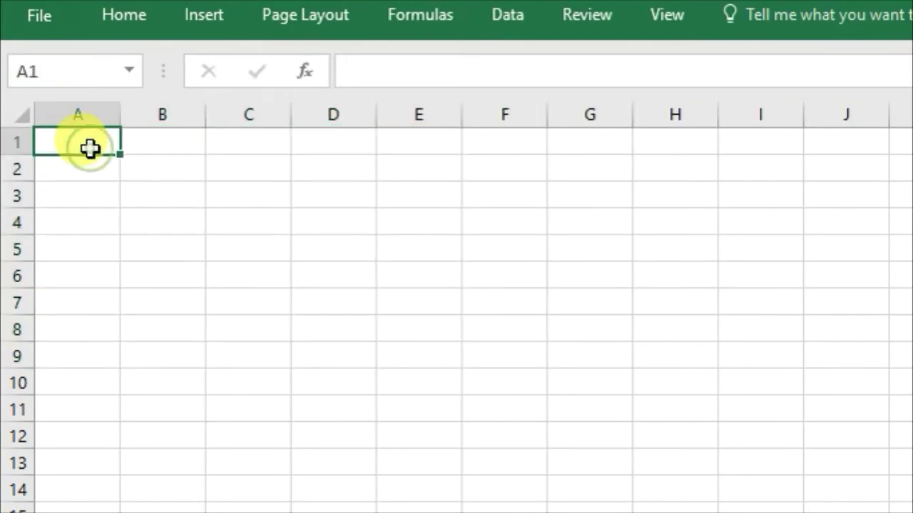
{"action": "type", "text": "2562"}
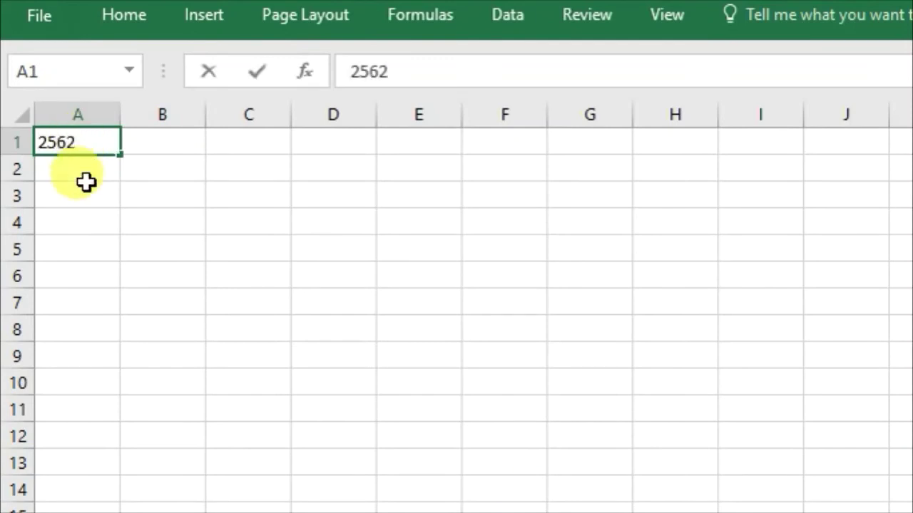
{"action": "left_click", "coordinate": [88, 193]}
{"action": "left_click", "coordinate": [86, 145]}
{"action": "key", "text": "ctrl+c"}
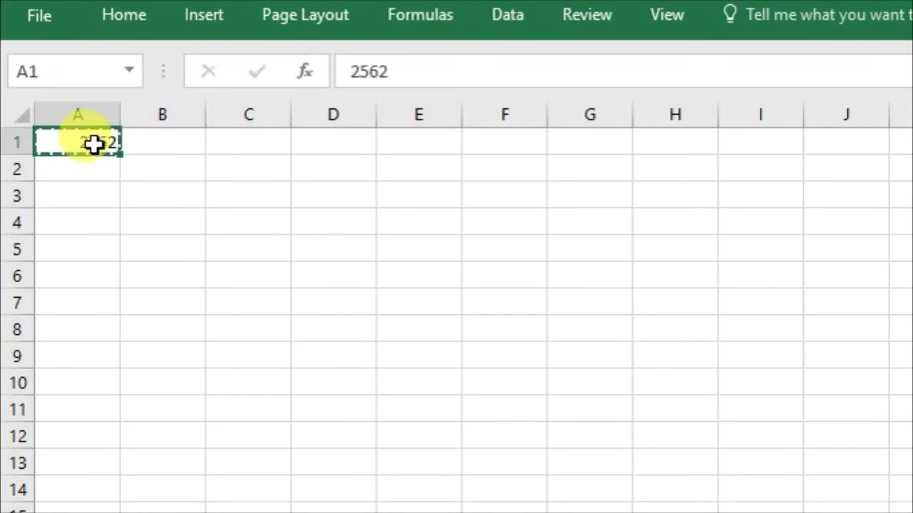
{"action": "left_click_drag", "start_coordinate": [107, 145], "coordinate": [399, 321]}
{"action": "key", "text": "ctrl+v"}
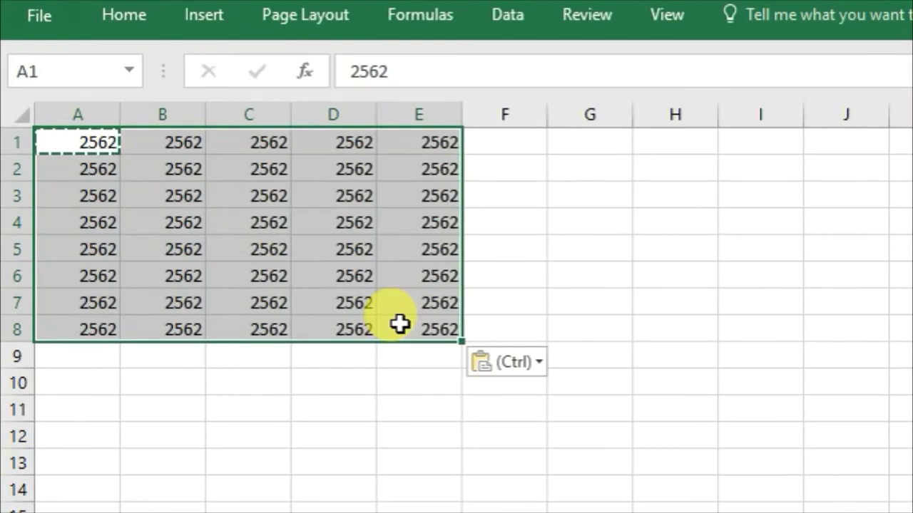
{"action": "key", "text": "Delete"}
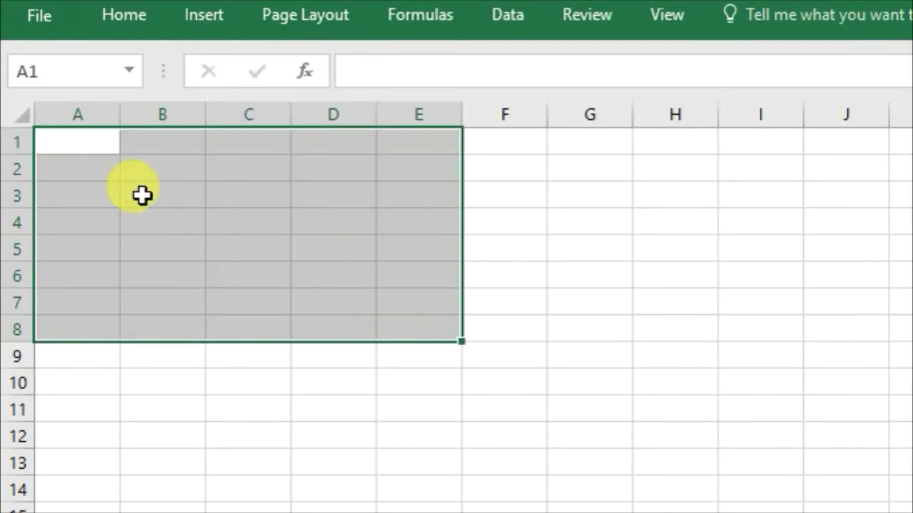
- Select A1:F11 and enter 2536 into every selected cell at once
{"action": "left_click", "coordinate": [142, 193]}
{"action": "left_click_drag", "start_coordinate": [99, 151], "coordinate": [475, 393]}
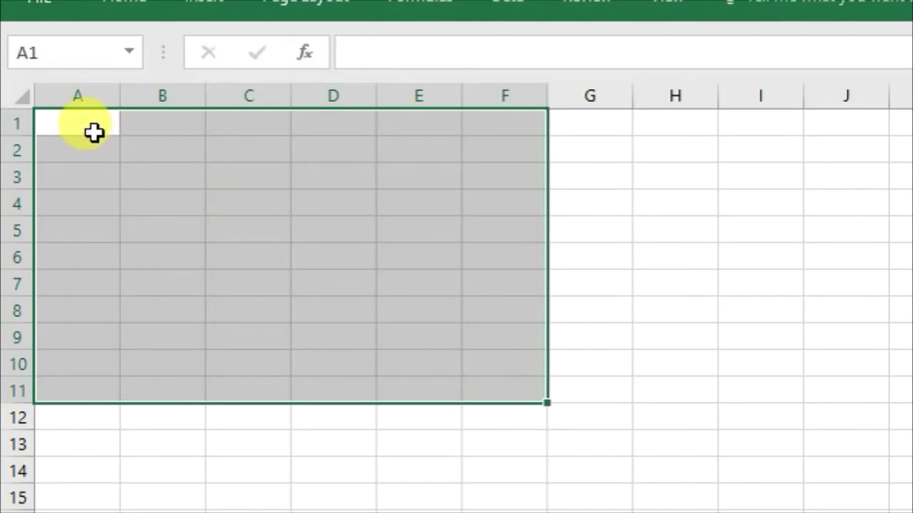
{"action": "type", "text": "2536"}
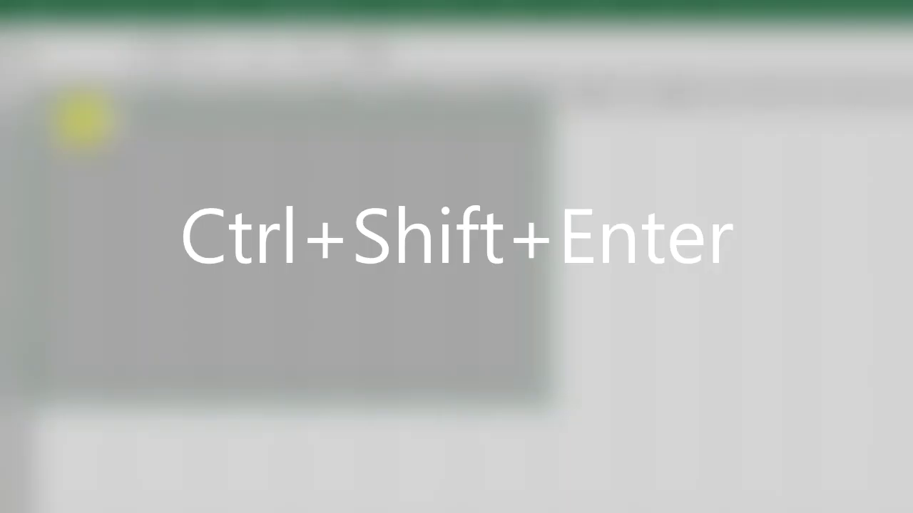
{"action": "key", "text": "ctrl+shift+Return"}
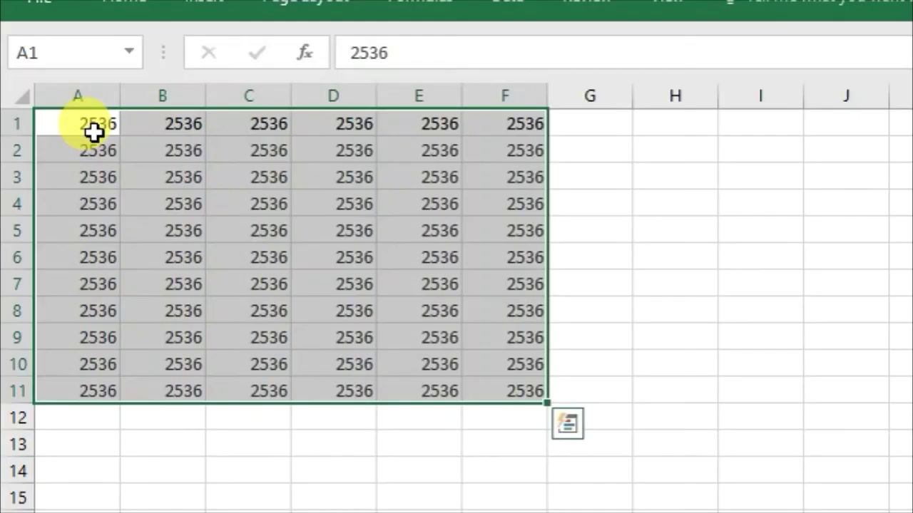